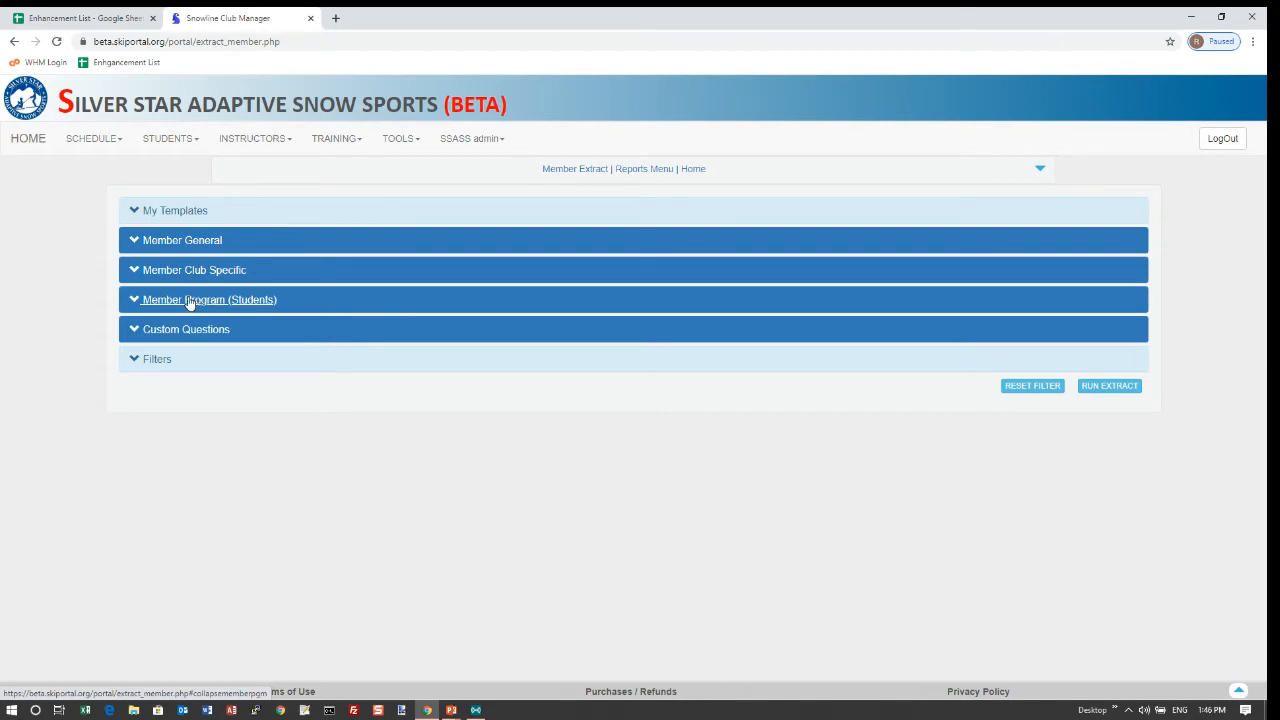
Include MemberType with a filter, plus Address, City, Prov and PostalCode, from the general member fields, and refresh the filters
{"action": "left_click", "coordinate": [172, 246]}
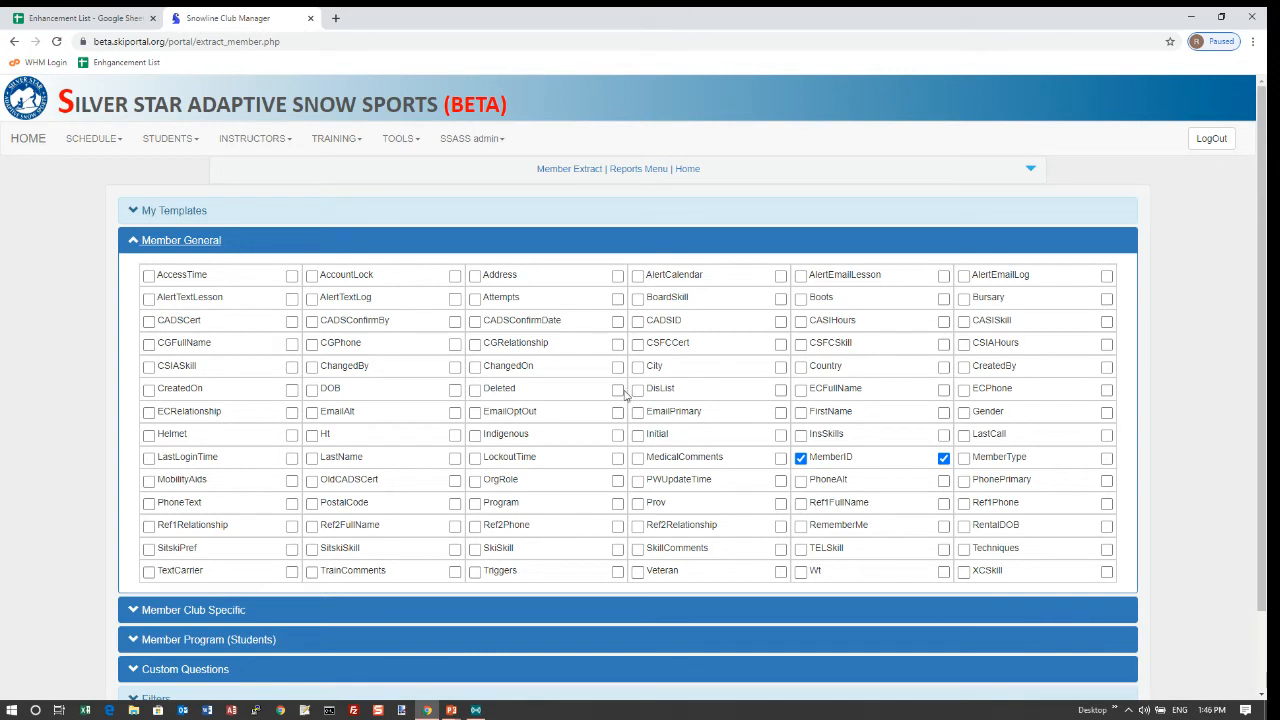
{"action": "left_click", "coordinate": [964, 459]}
{"action": "left_click", "coordinate": [1106, 459]}
{"action": "left_click", "coordinate": [475, 277]}
{"action": "left_click", "coordinate": [638, 367]}
{"action": "left_click", "coordinate": [638, 504]}
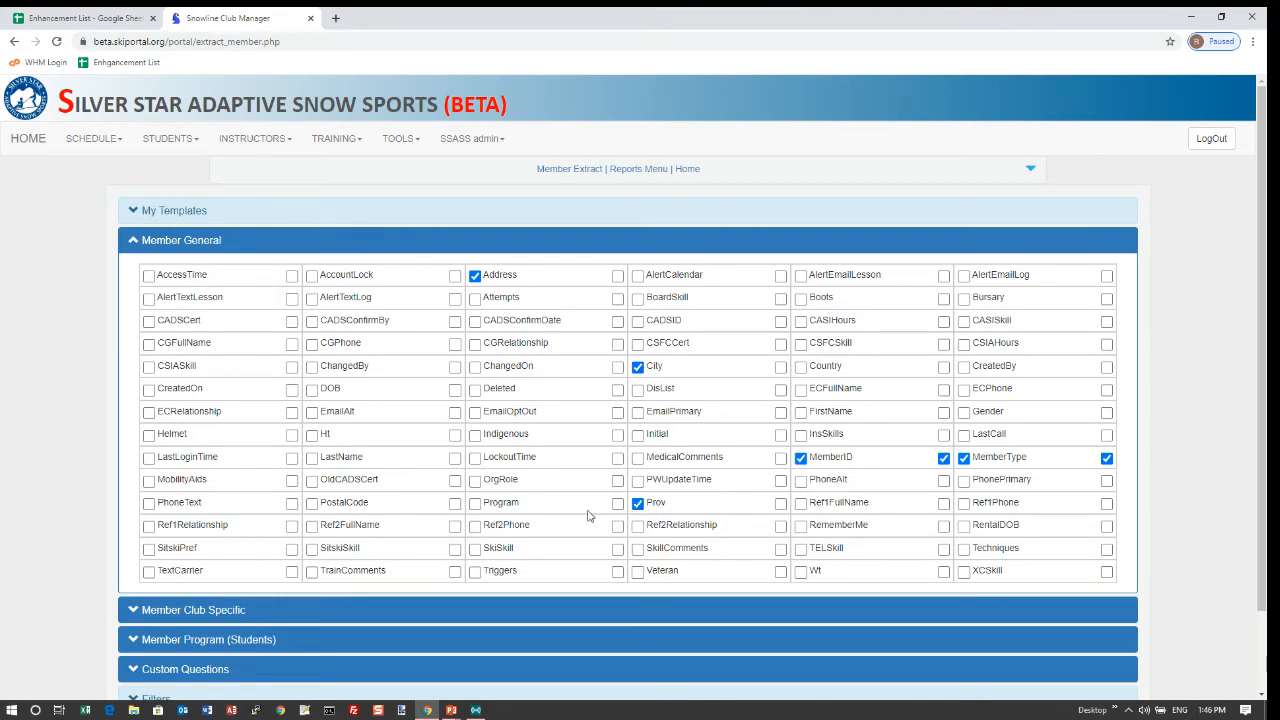
{"action": "left_click", "coordinate": [313, 505]}
{"action": "scroll", "coordinate": [390, 502], "scroll_direction": "down", "scroll_amount": 2}
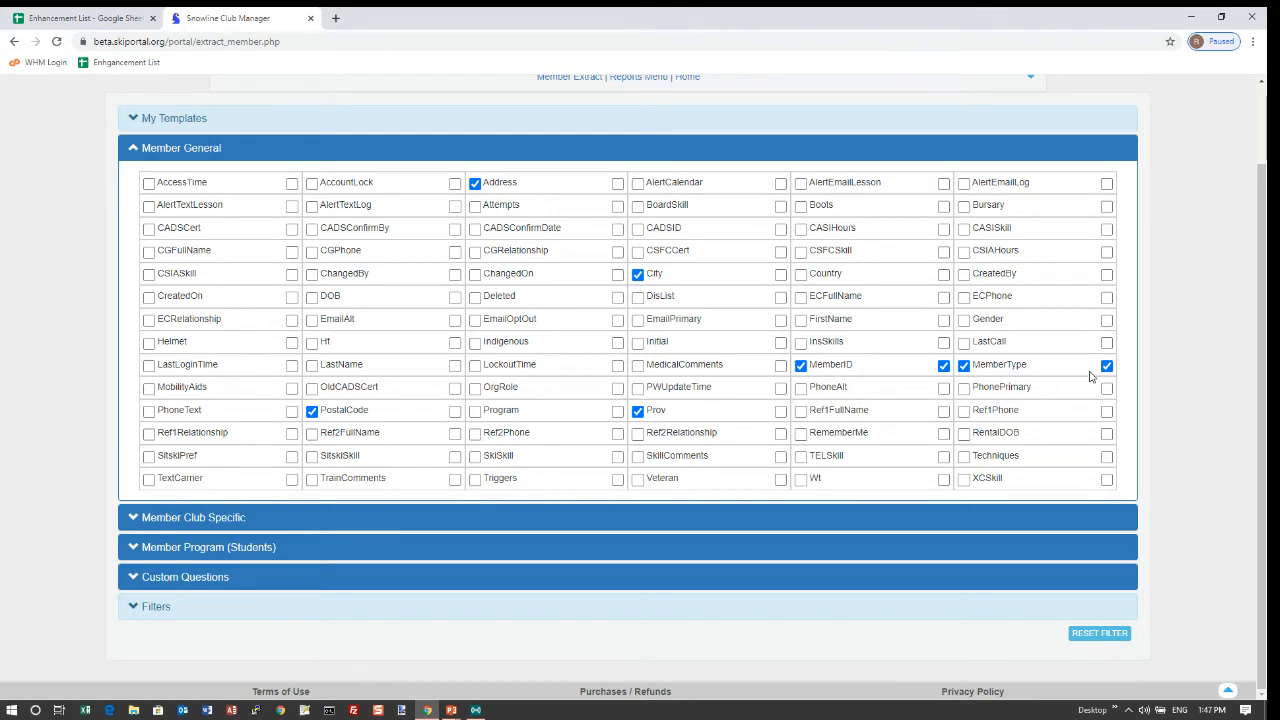
{"action": "left_click", "coordinate": [1092, 641]}
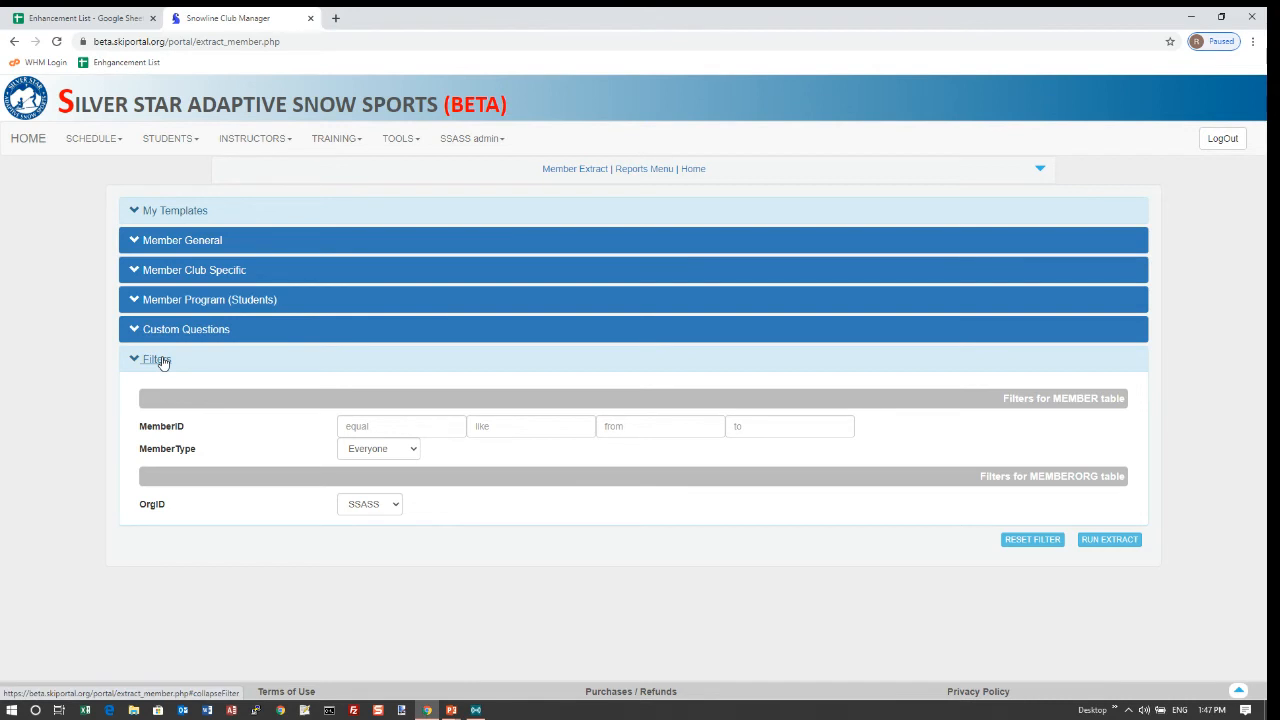
Filter the MemberType to Student for the SSASS organization and run the extract
{"action": "left_click", "coordinate": [414, 452]}
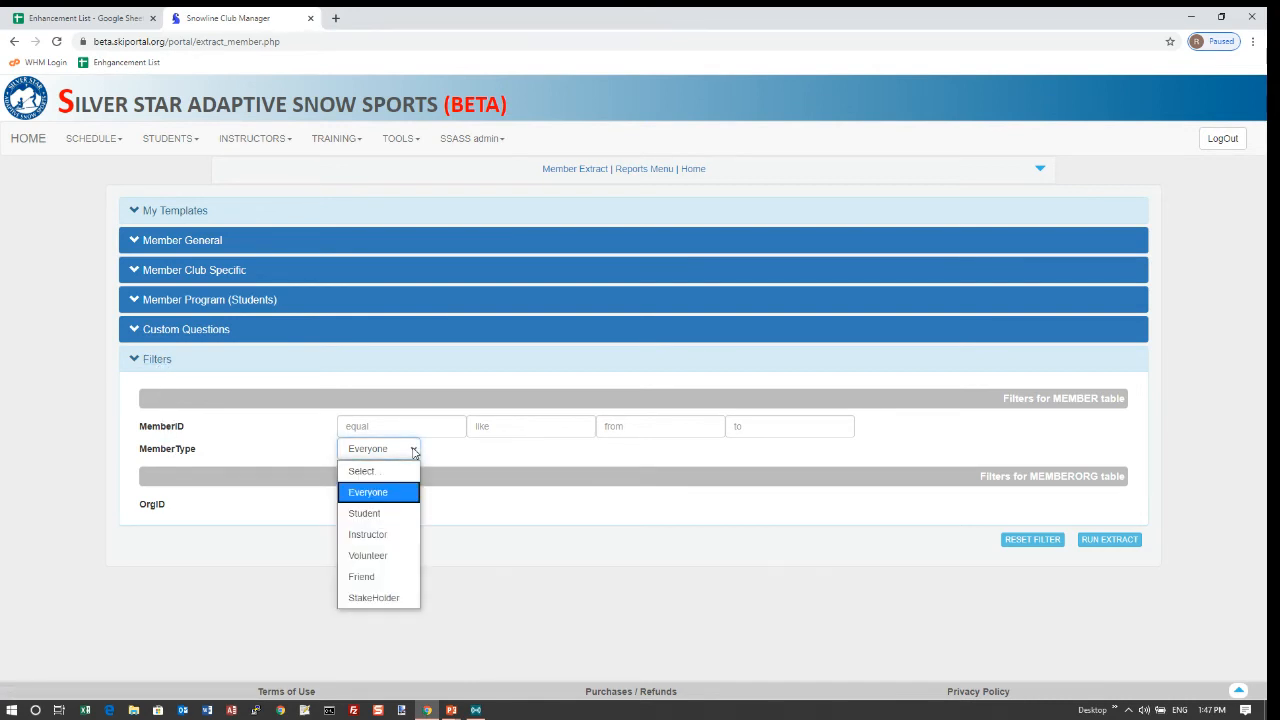
{"action": "left_click", "coordinate": [383, 517]}
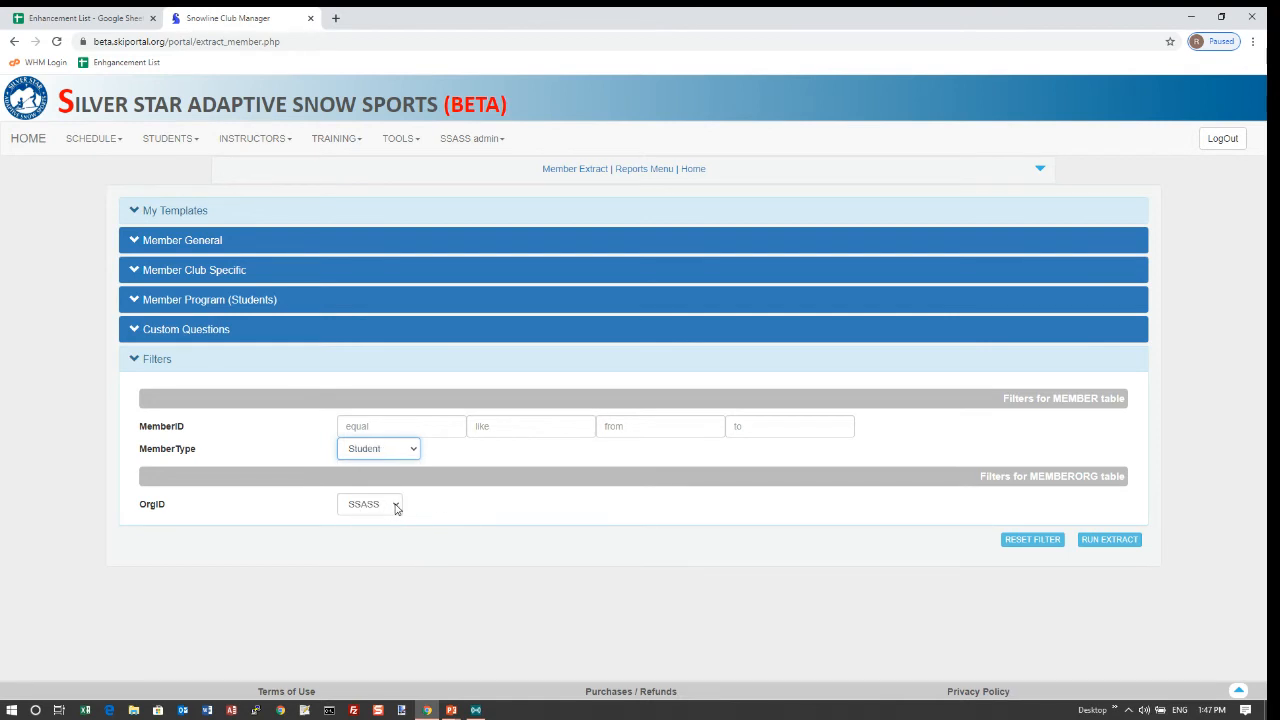
{"action": "left_click", "coordinate": [395, 507]}
{"action": "left_click", "coordinate": [396, 506]}
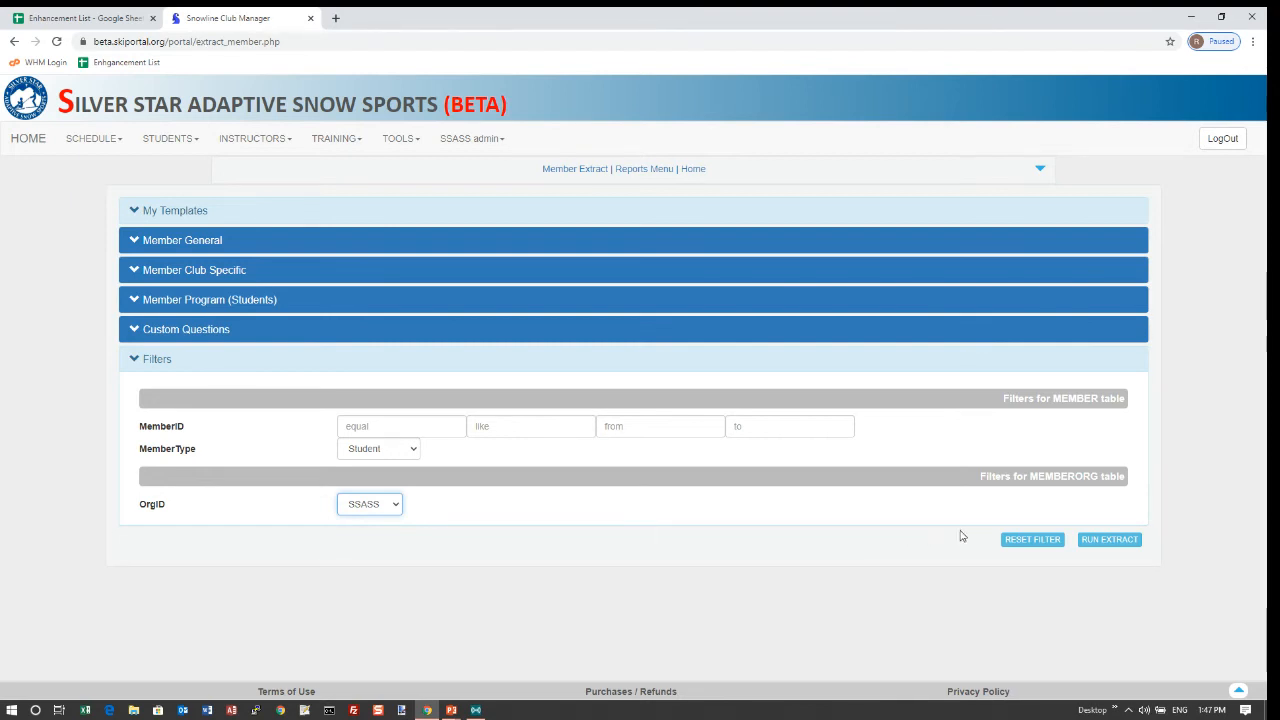
{"action": "left_click", "coordinate": [1110, 540]}
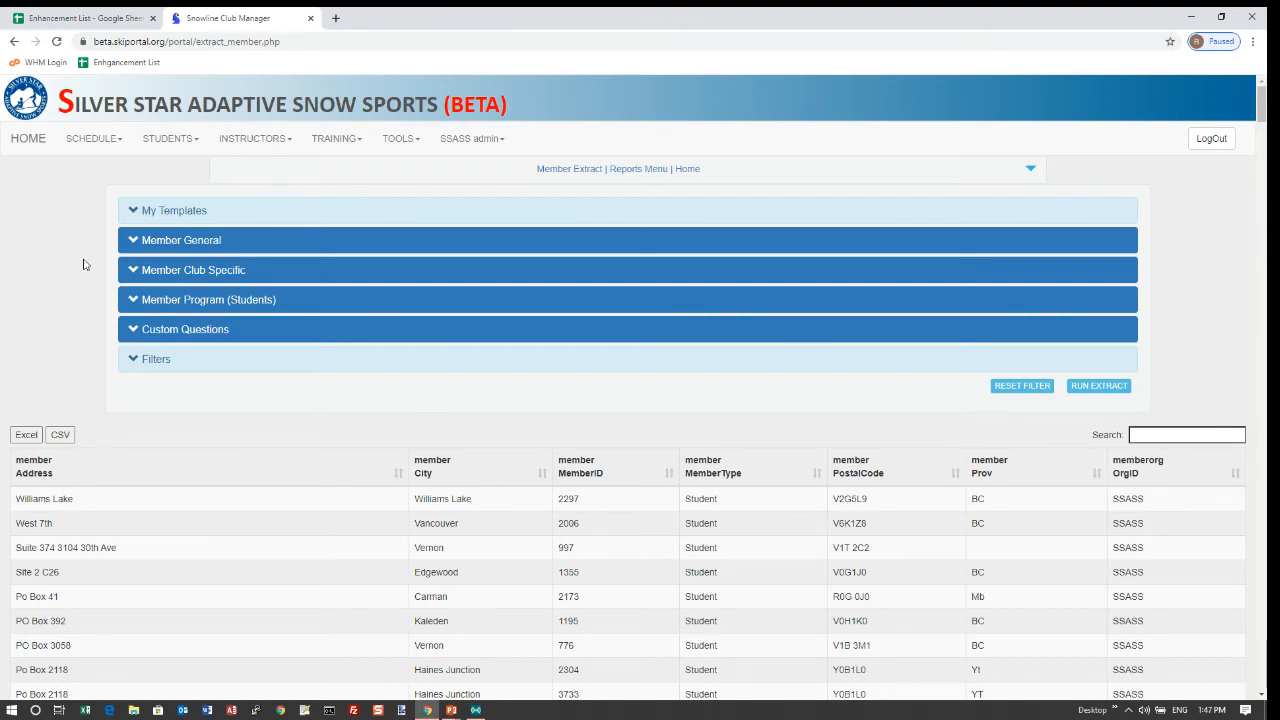
Enable a filter on PostalCode, set it to match values like V2G, and run the extract
{"action": "left_click", "coordinate": [180, 241]}
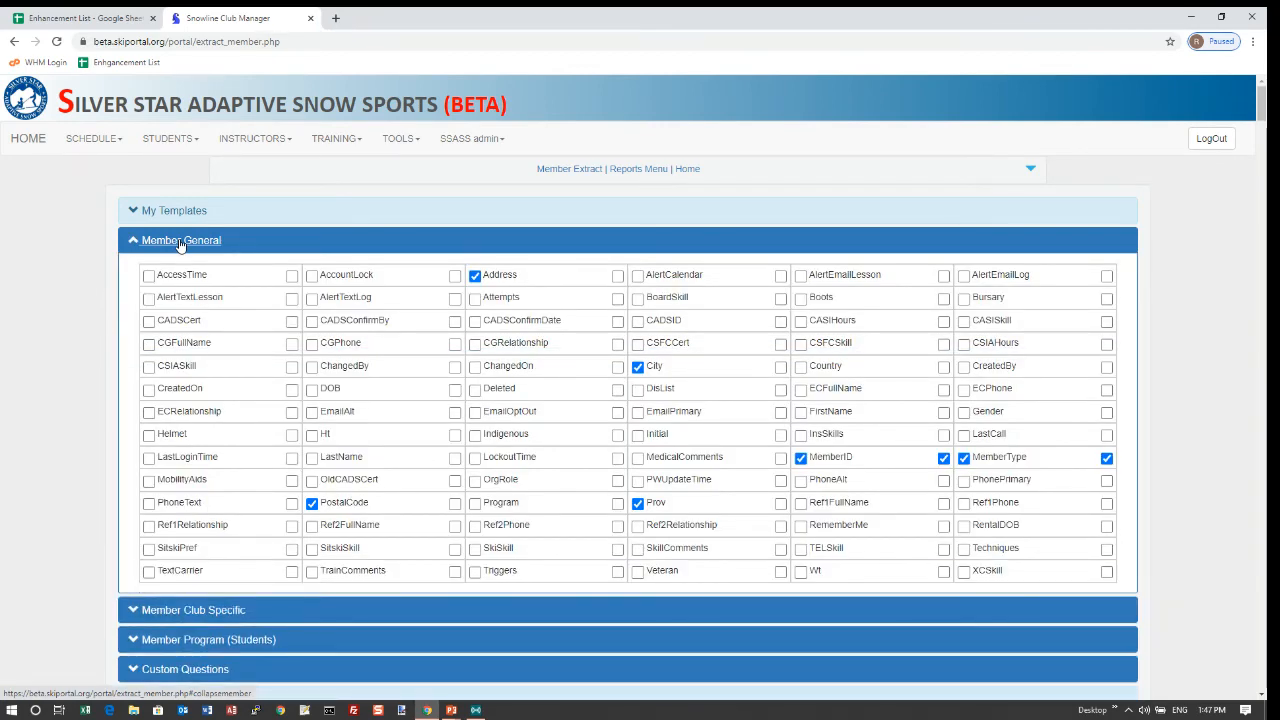
{"action": "left_click", "coordinate": [455, 504]}
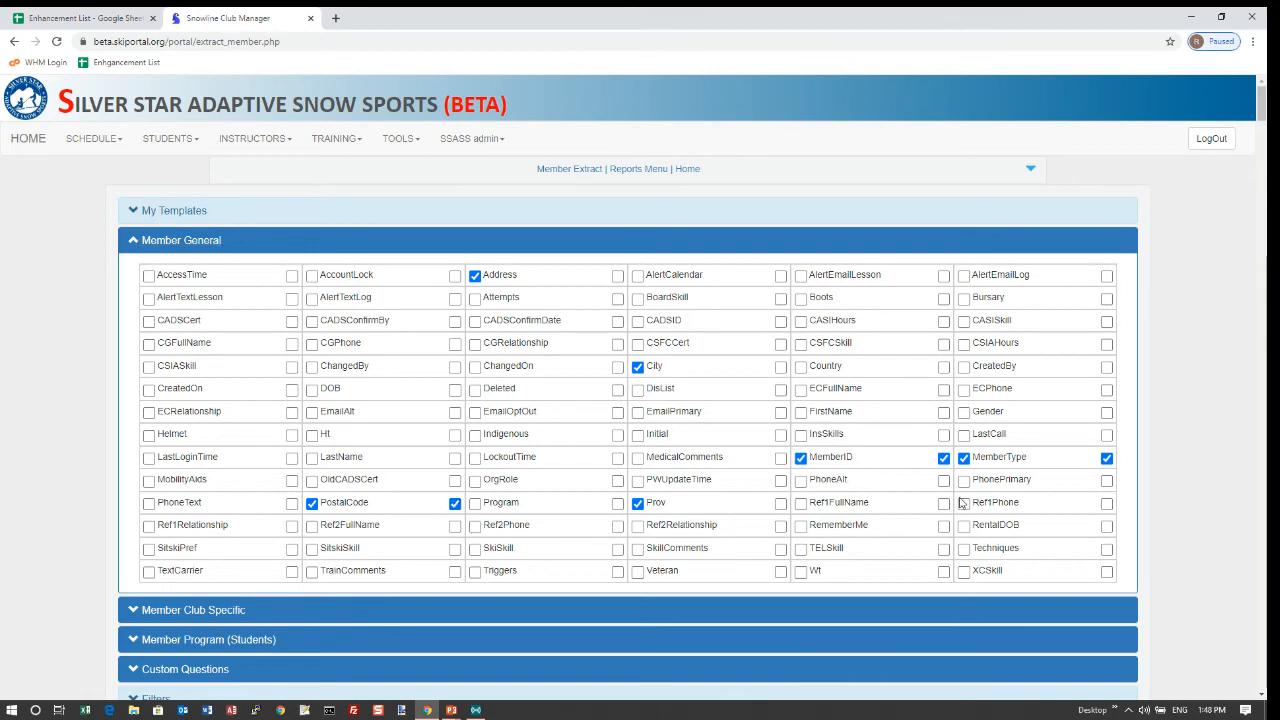
{"action": "scroll", "coordinate": [987, 494], "scroll_direction": "down", "scroll_amount": 3}
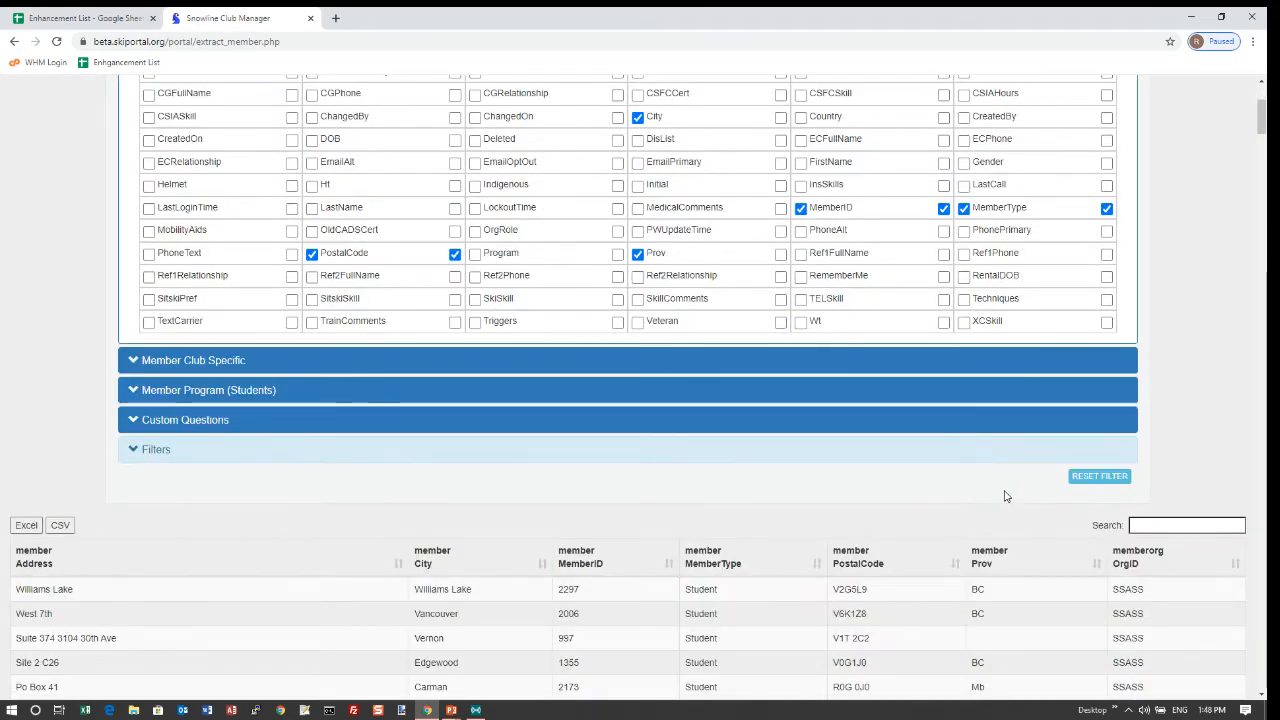
{"action": "left_click", "coordinate": [1092, 479]}
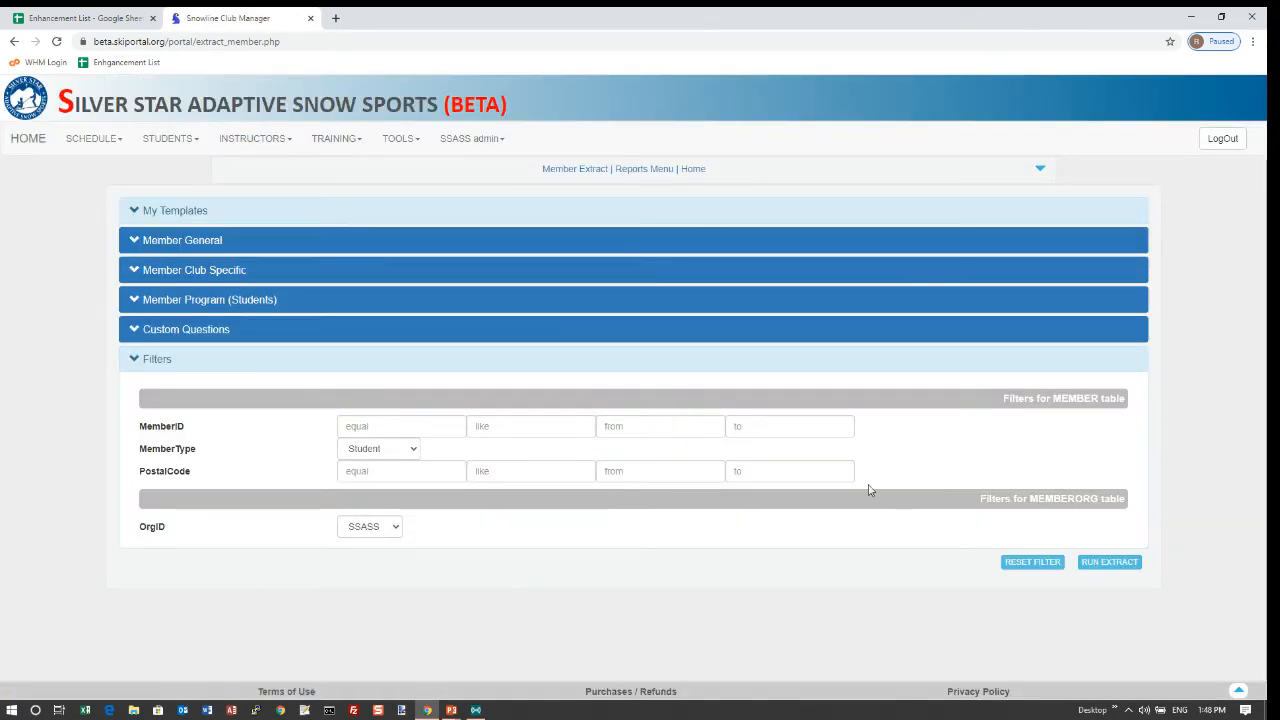
{"action": "left_click", "coordinate": [520, 471]}
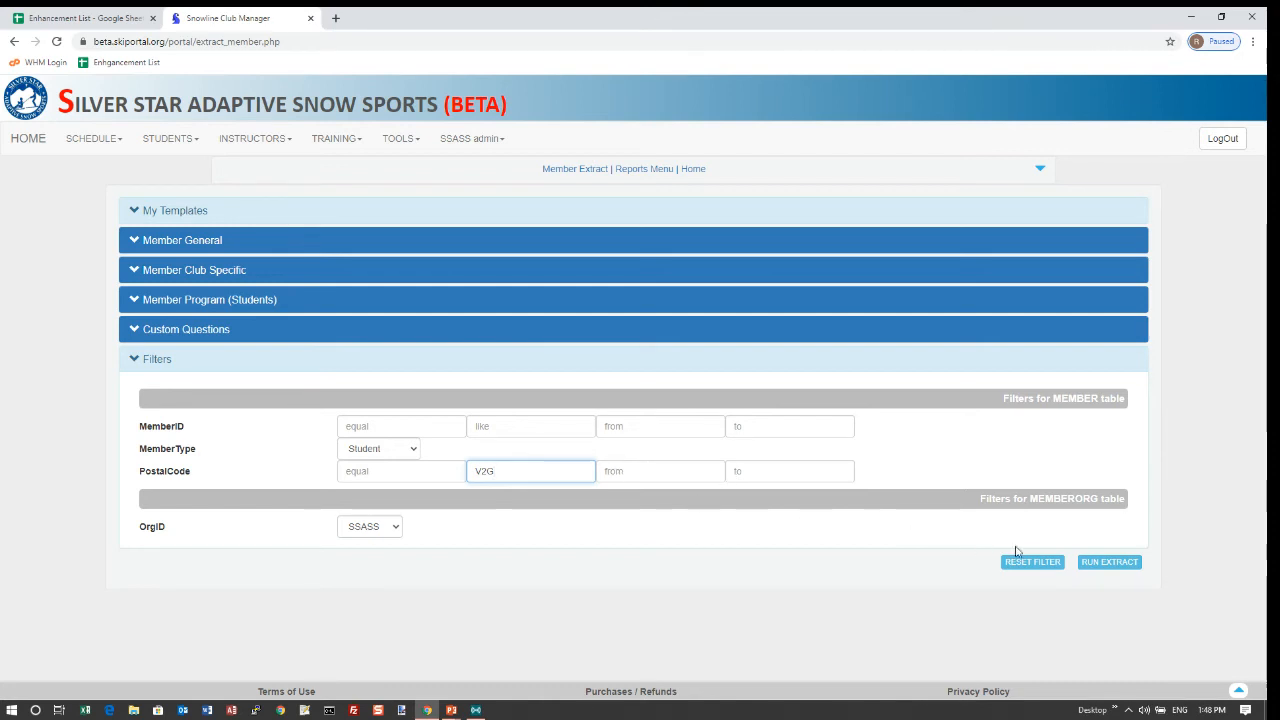
{"action": "left_click", "coordinate": [1110, 566]}
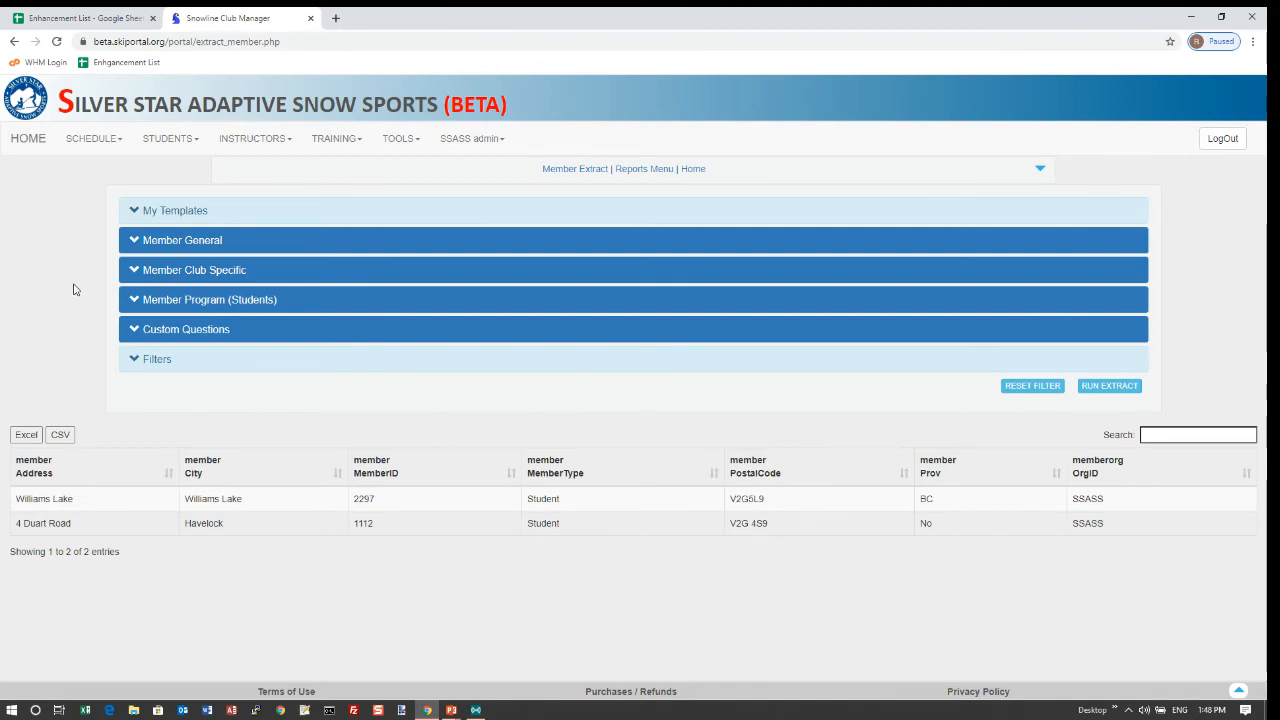
Add the club-specific AlertTextLesson field to the output and run the extract
{"action": "left_click", "coordinate": [170, 274]}
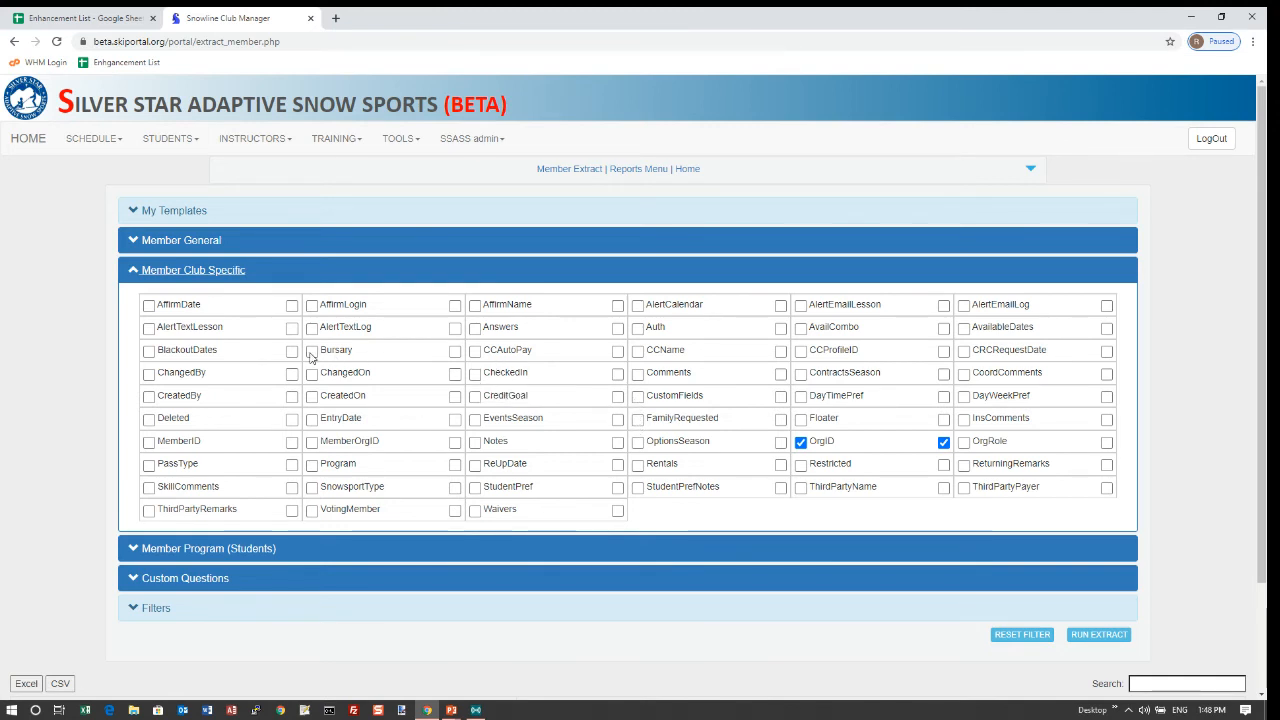
{"action": "left_click", "coordinate": [149, 332]}
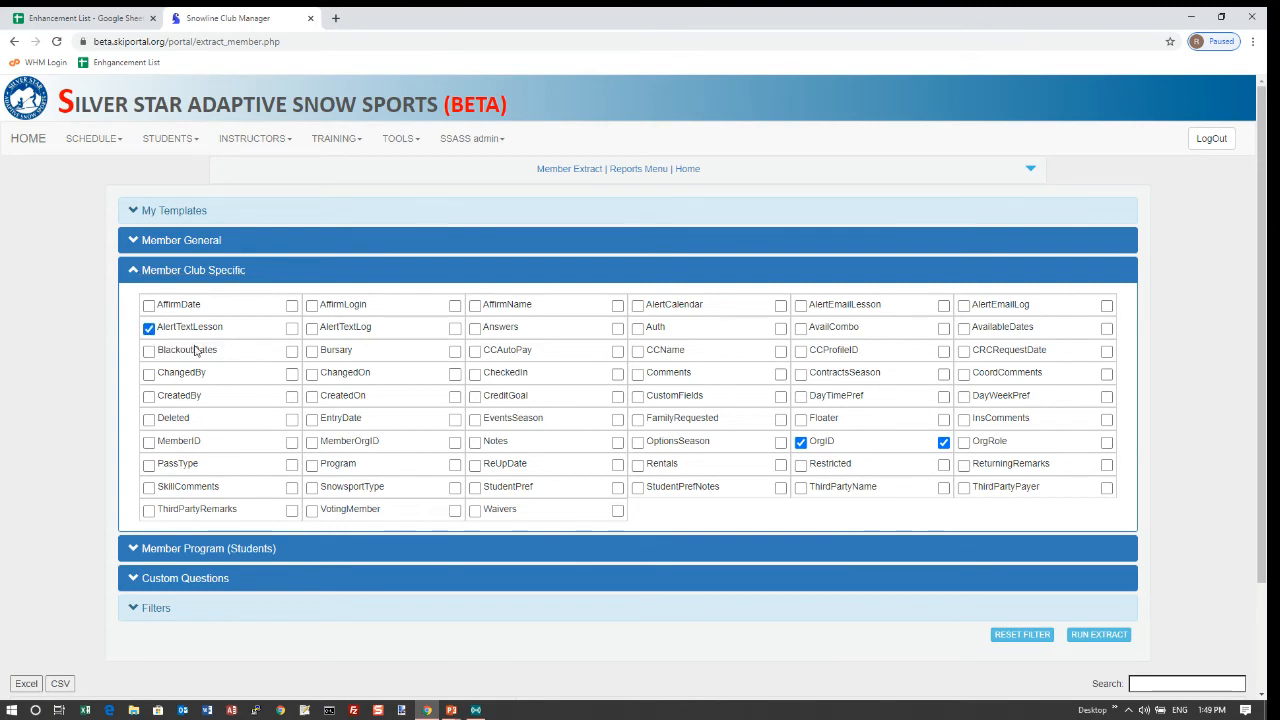
{"action": "left_click", "coordinate": [1100, 636]}
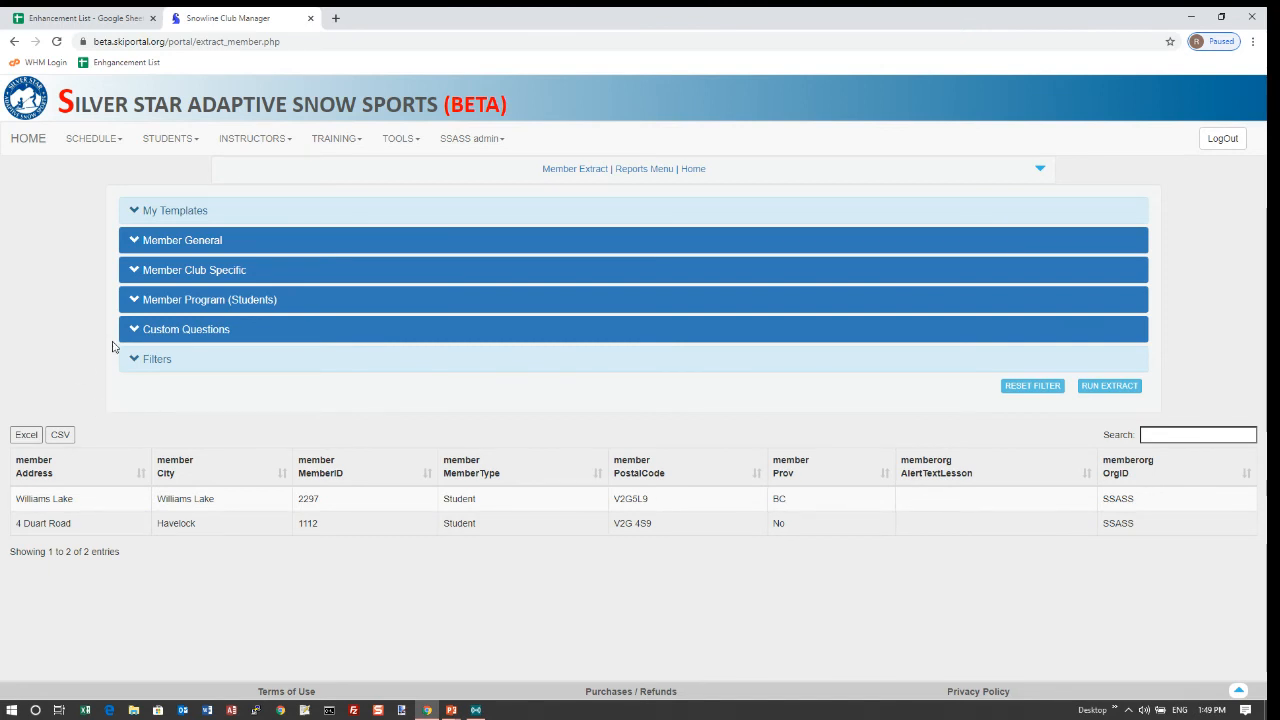
Add the custom question "Are you from around here?" as an output field and filter, with the filter set to No
{"action": "left_click", "coordinate": [173, 330]}
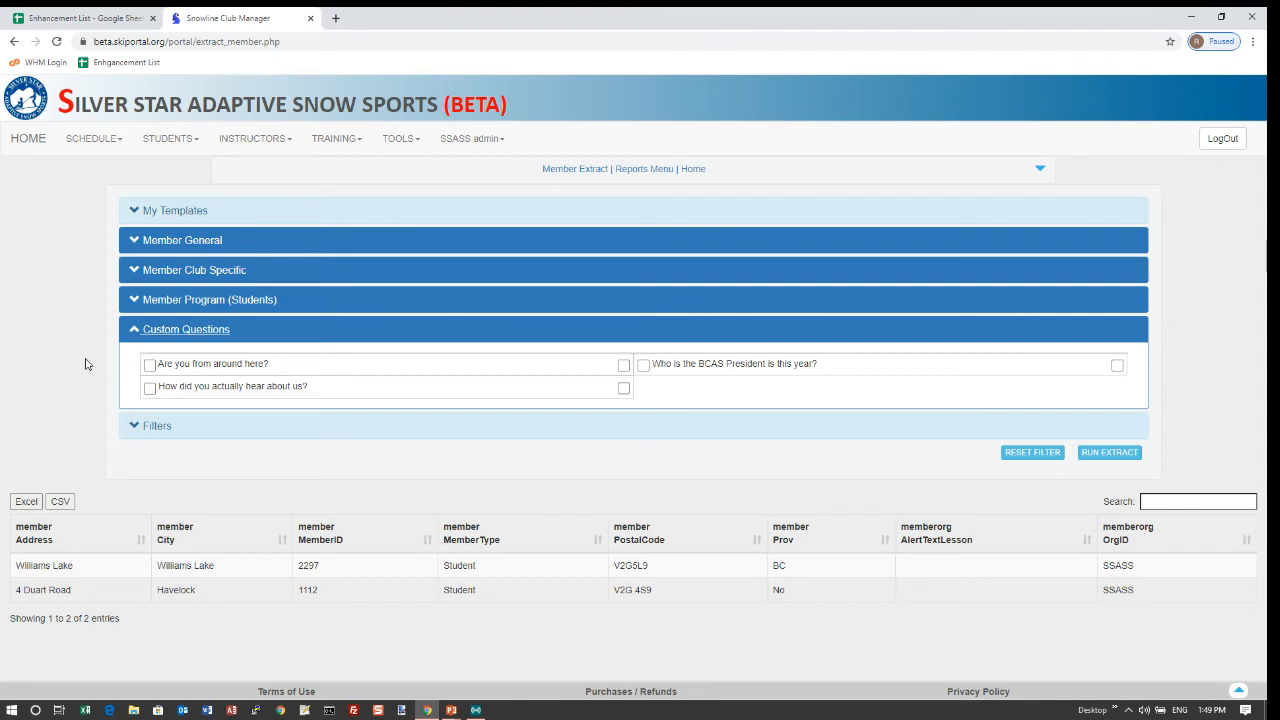
{"action": "left_click", "coordinate": [150, 366]}
{"action": "left_click", "coordinate": [624, 365]}
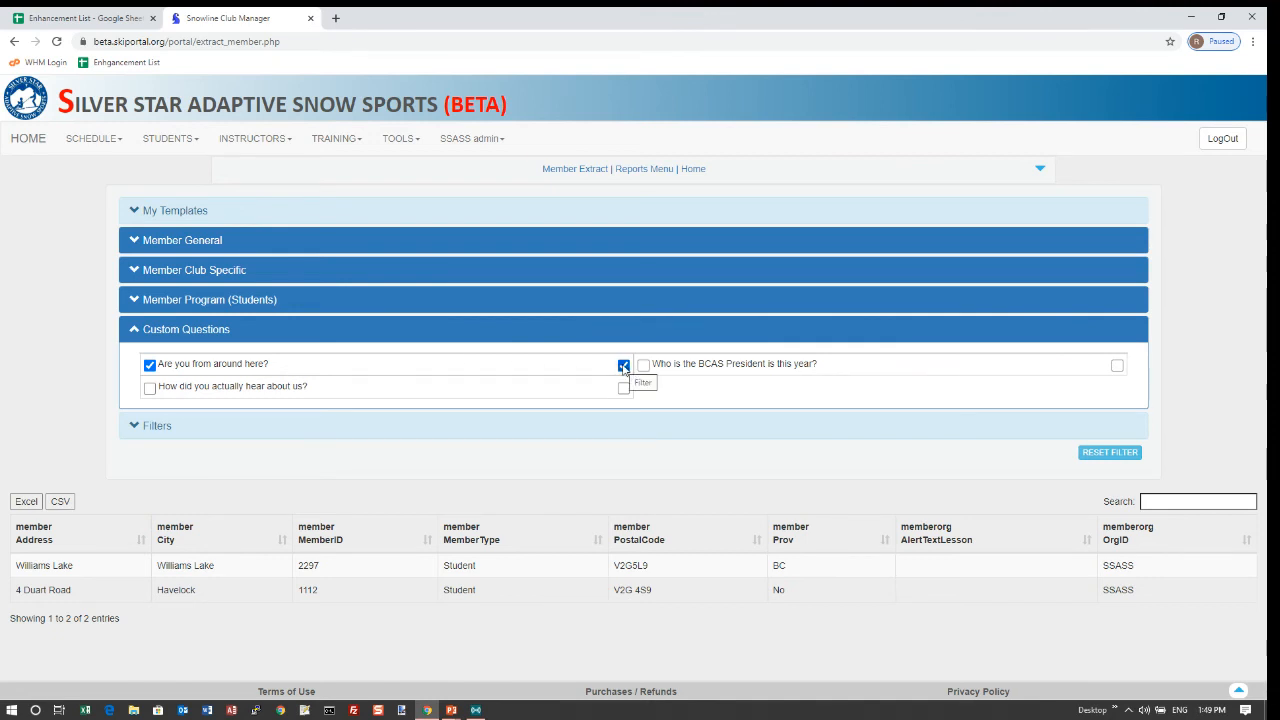
{"action": "left_click", "coordinate": [1100, 458]}
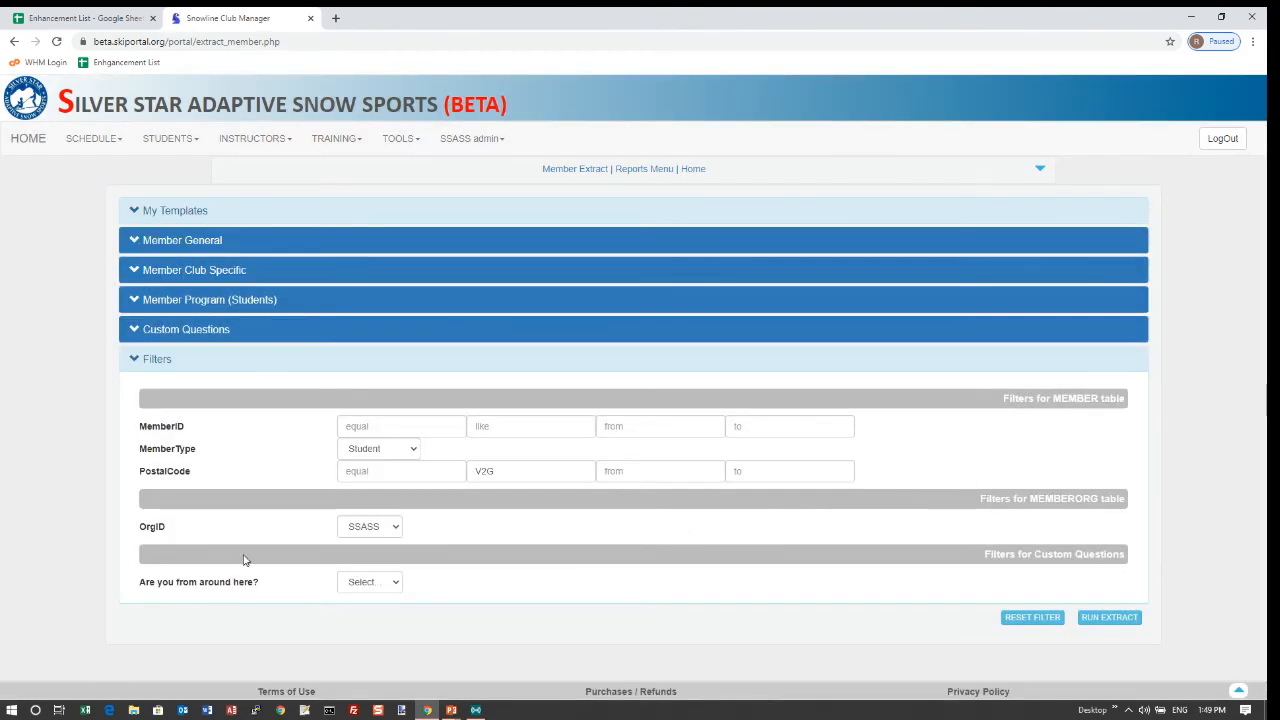
{"action": "left_click_drag", "start_coordinate": [978, 554], "coordinate": [1113, 555]}
{"action": "left_click", "coordinate": [400, 582]}
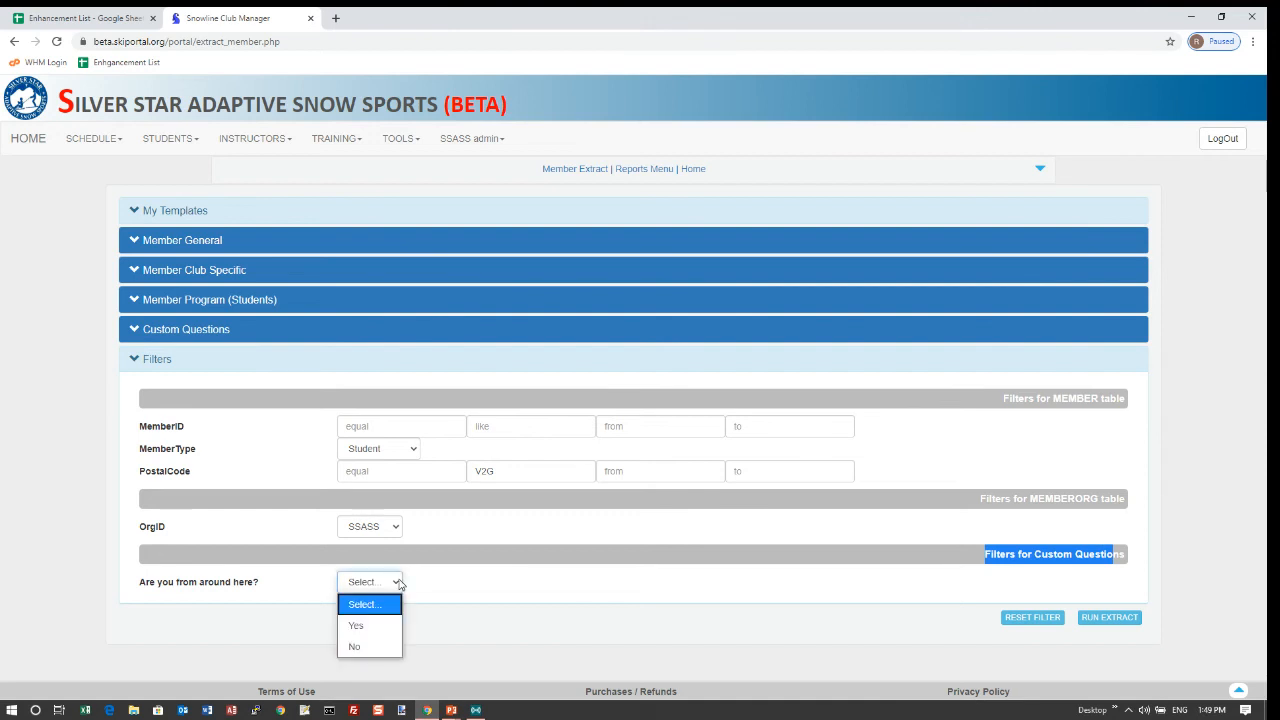
{"action": "left_click", "coordinate": [366, 648]}
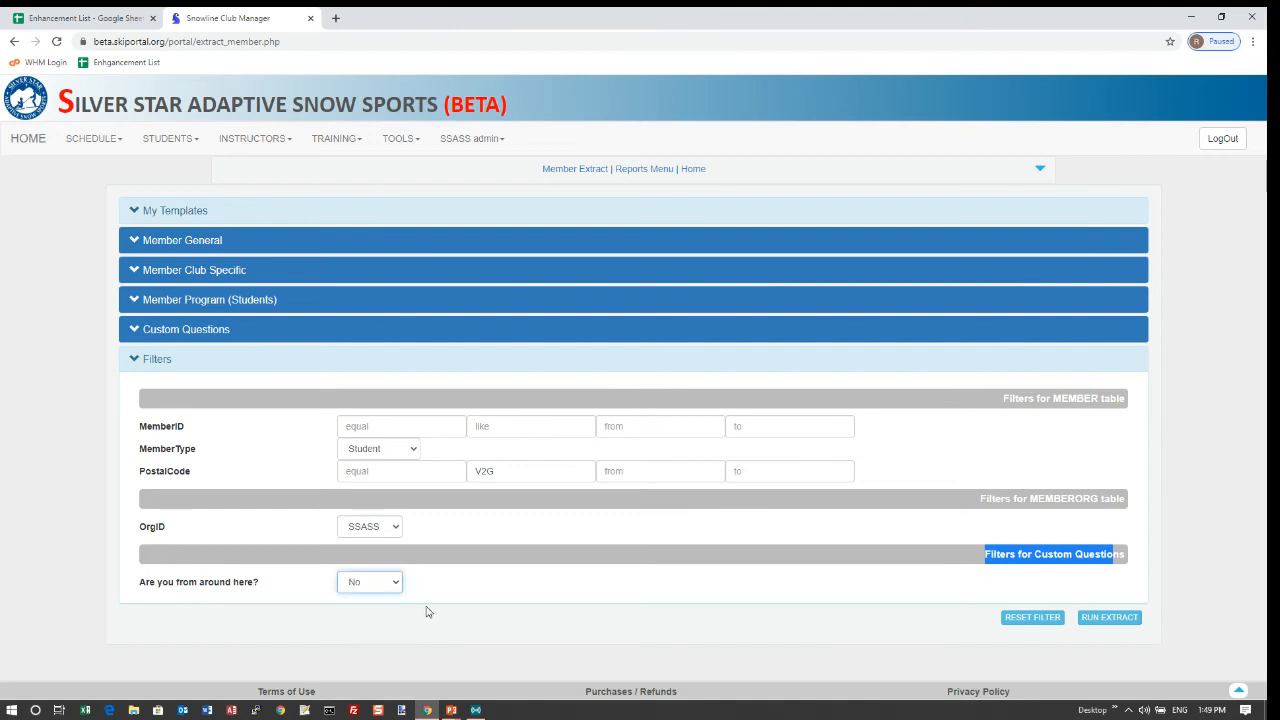
Clear the PostalCode and MemberType filters and run the extract
{"action": "left_click_drag", "start_coordinate": [502, 472], "coordinate": [454, 471]}
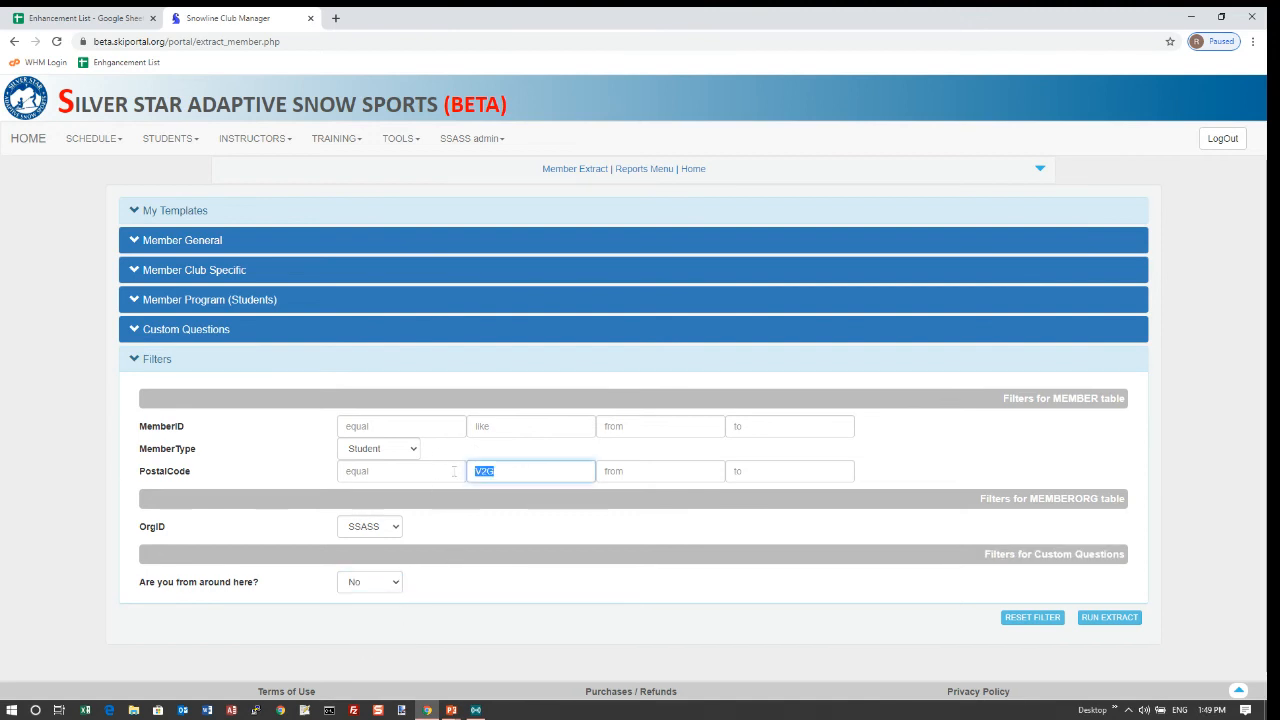
{"action": "key", "text": "BackSpace"}
{"action": "left_click", "coordinate": [417, 453]}
{"action": "left_click", "coordinate": [384, 474]}
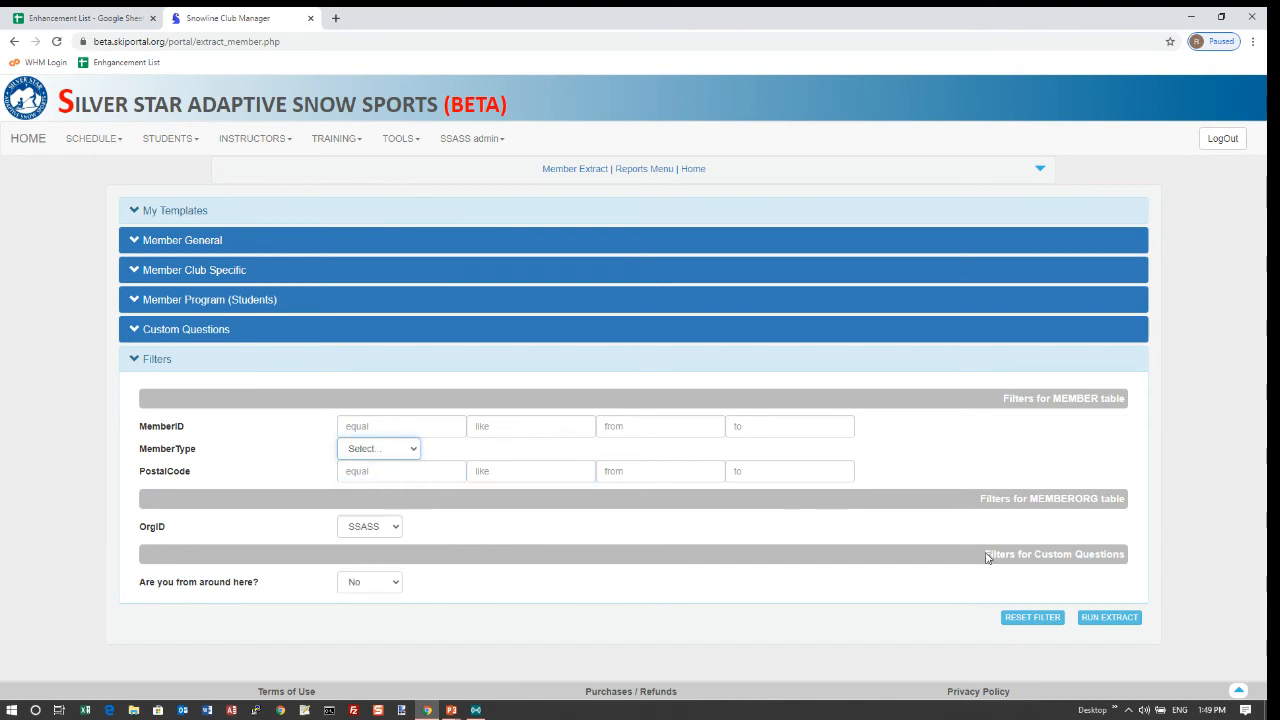
{"action": "left_click", "coordinate": [1106, 617]}
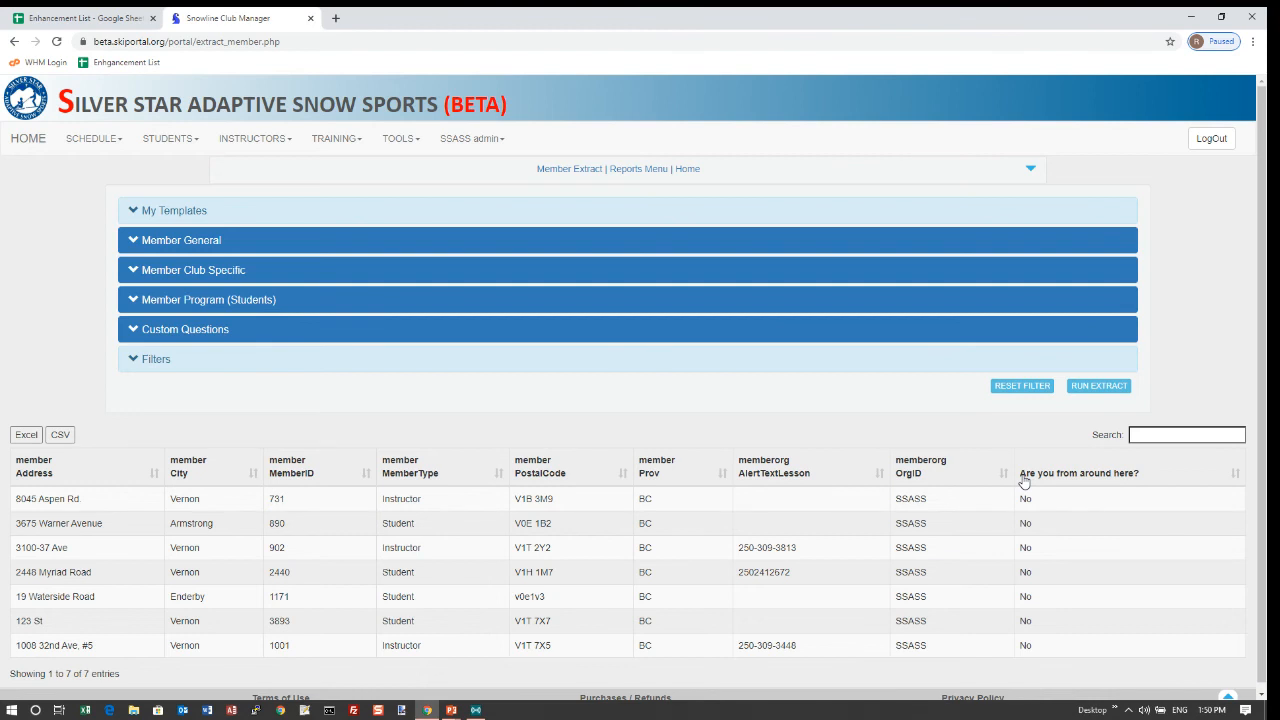
Save the current extract setup as a template named Test Report
{"action": "left_click", "coordinate": [184, 211]}
{"action": "left_click", "coordinate": [177, 246]}
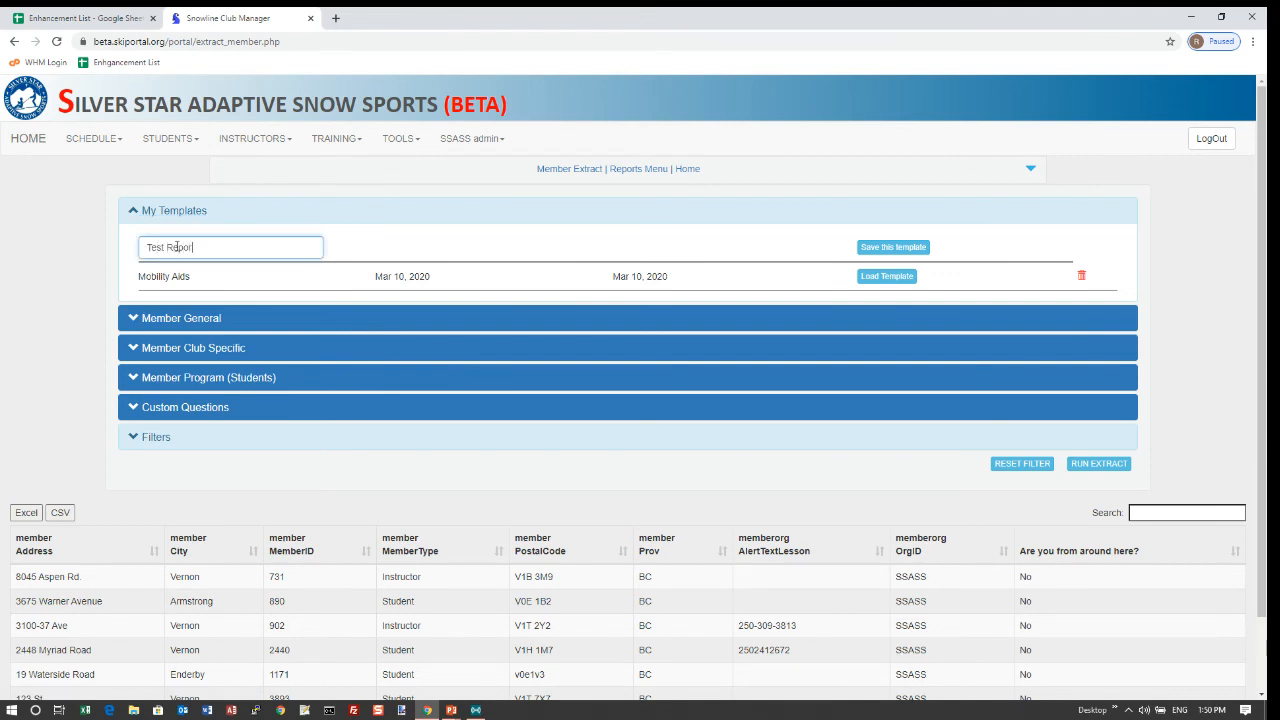
{"action": "type", "text": "Test Report"}
{"action": "left_click", "coordinate": [885, 247]}
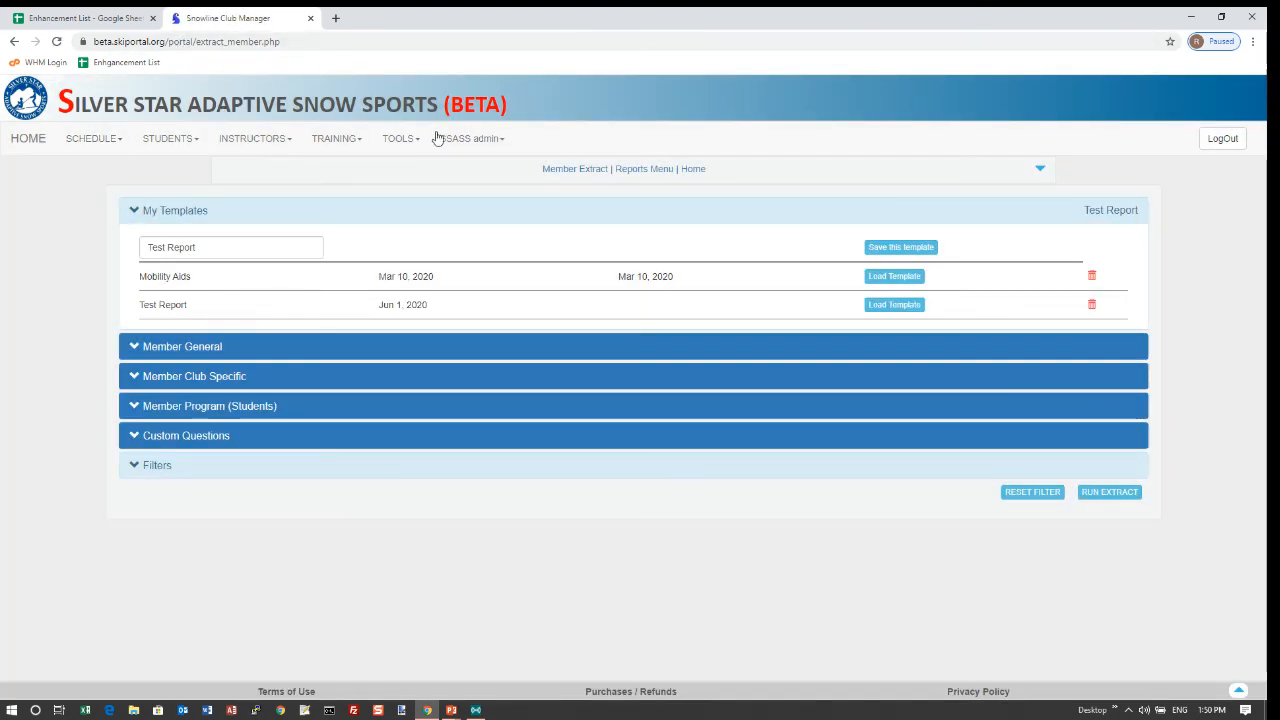
Go to the Reports tree and reopen the Members table extract
{"action": "left_click", "coordinate": [396, 140]}
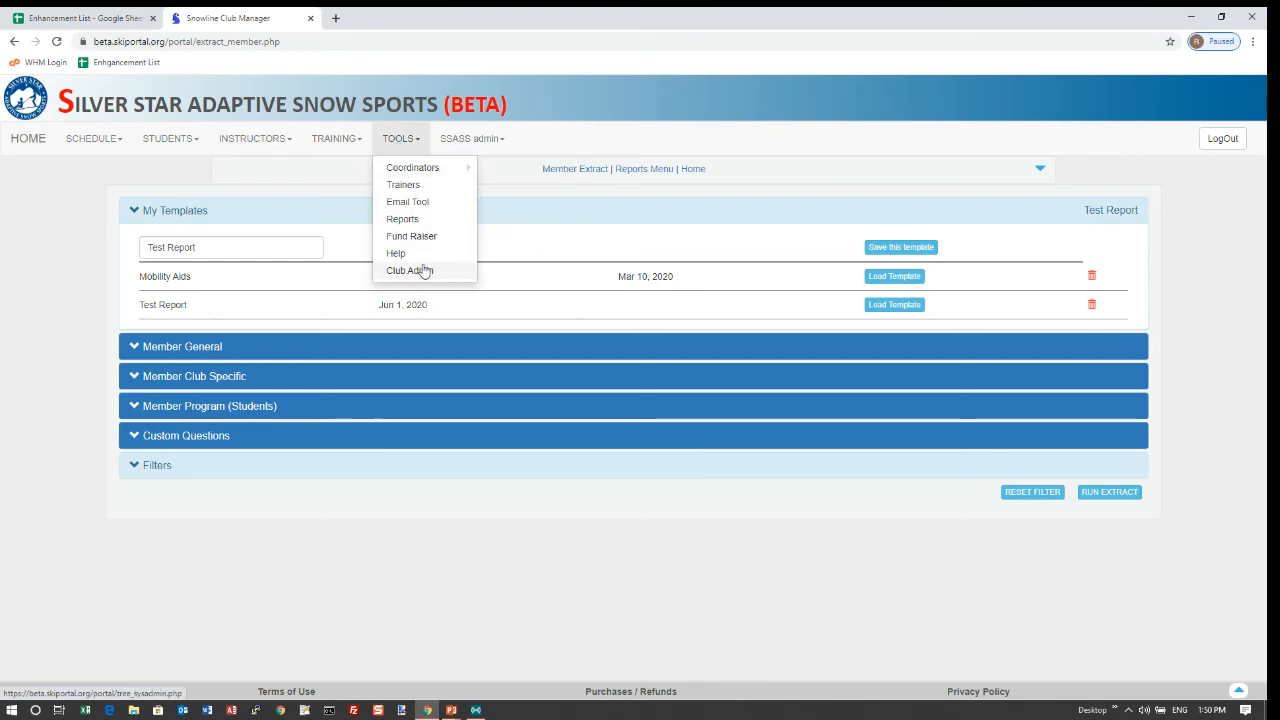
{"action": "left_click", "coordinate": [417, 222]}
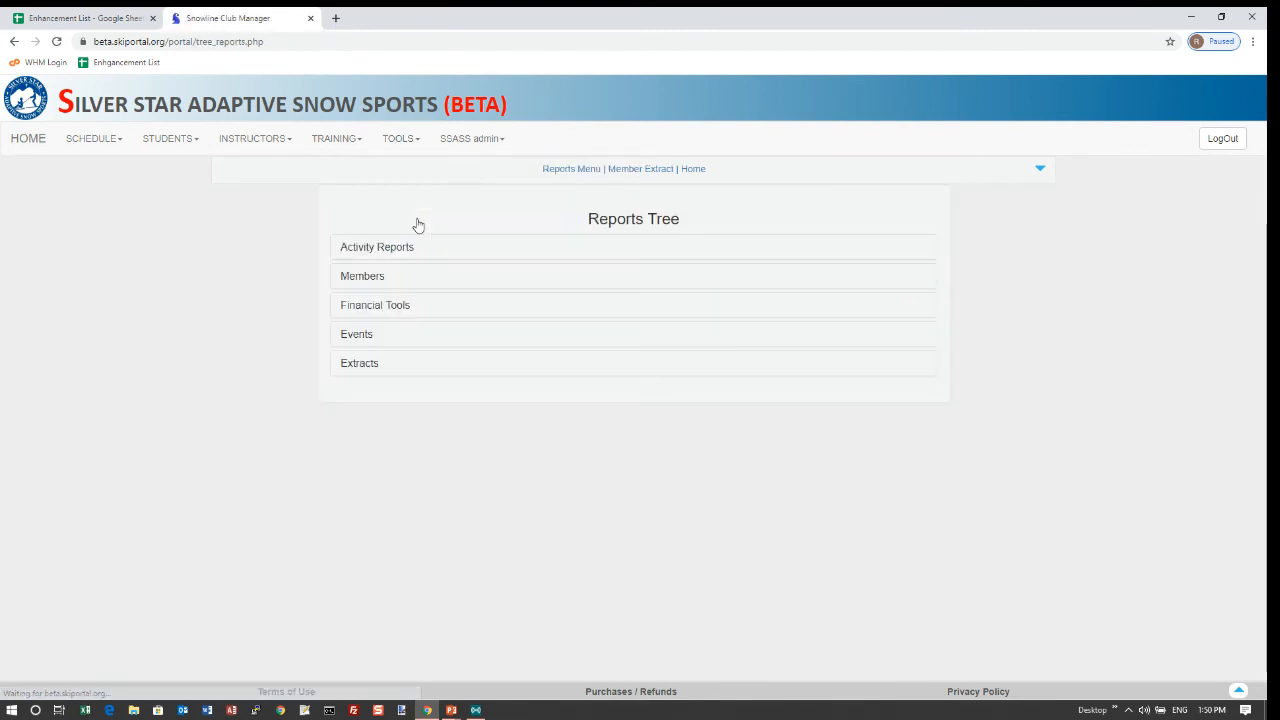
{"action": "left_click", "coordinate": [375, 367]}
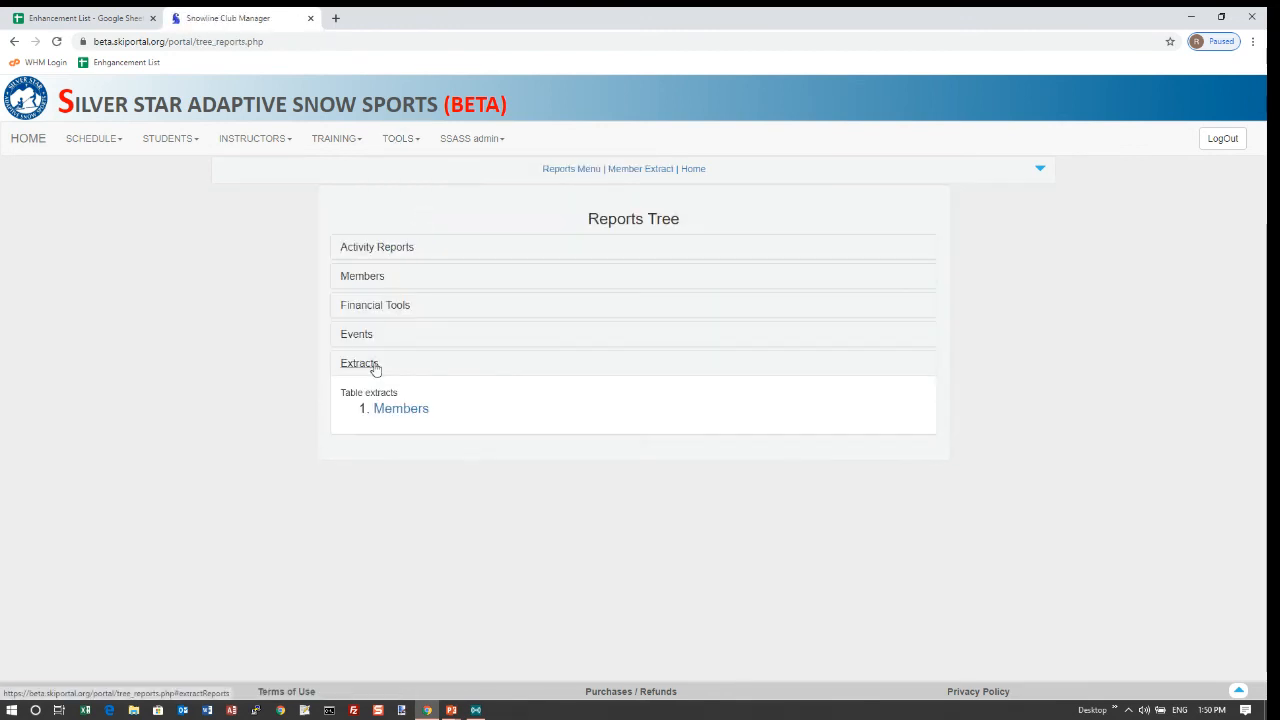
{"action": "left_click", "coordinate": [399, 414]}
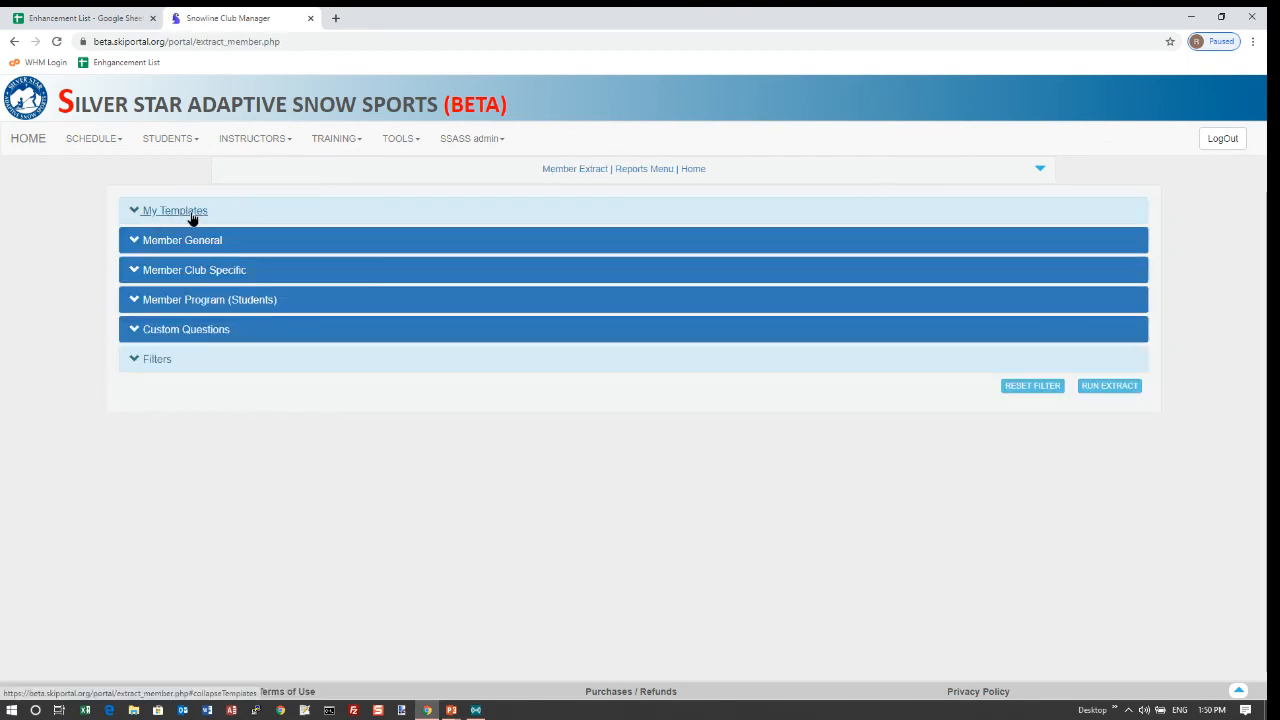
Load the saved Test Report template and run its extract
{"action": "left_click", "coordinate": [193, 216]}
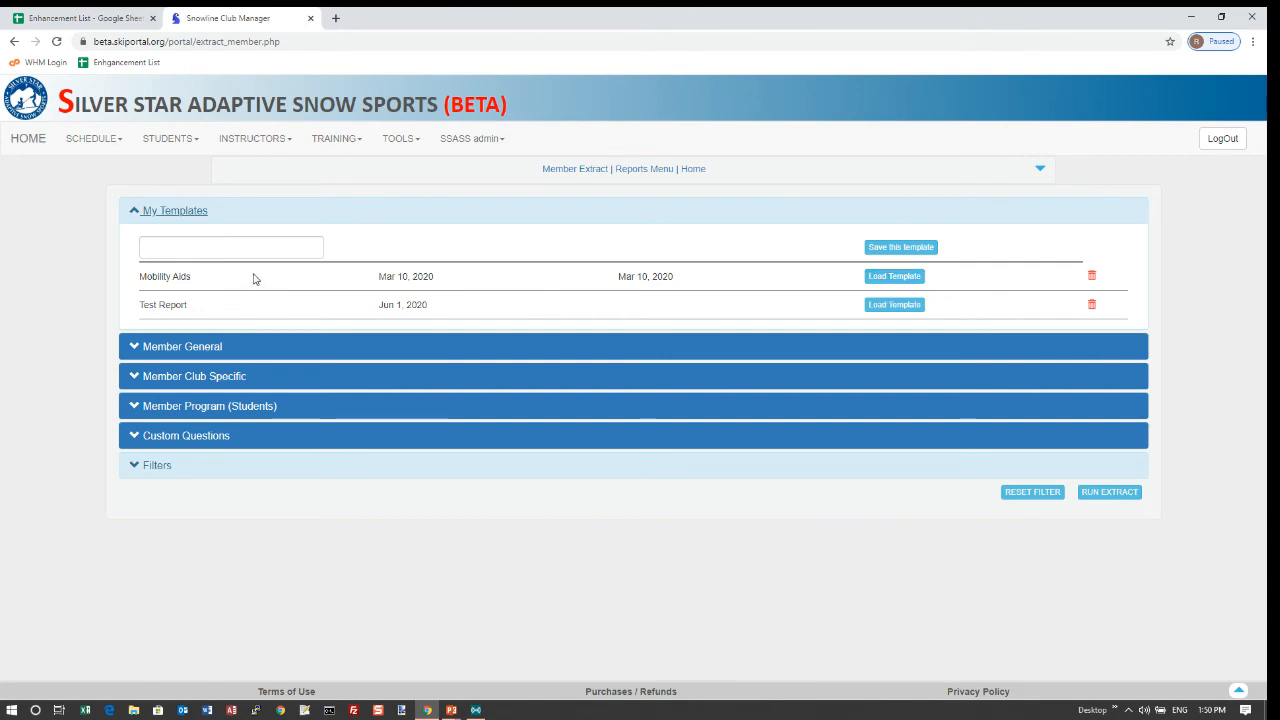
{"action": "left_click", "coordinate": [882, 308]}
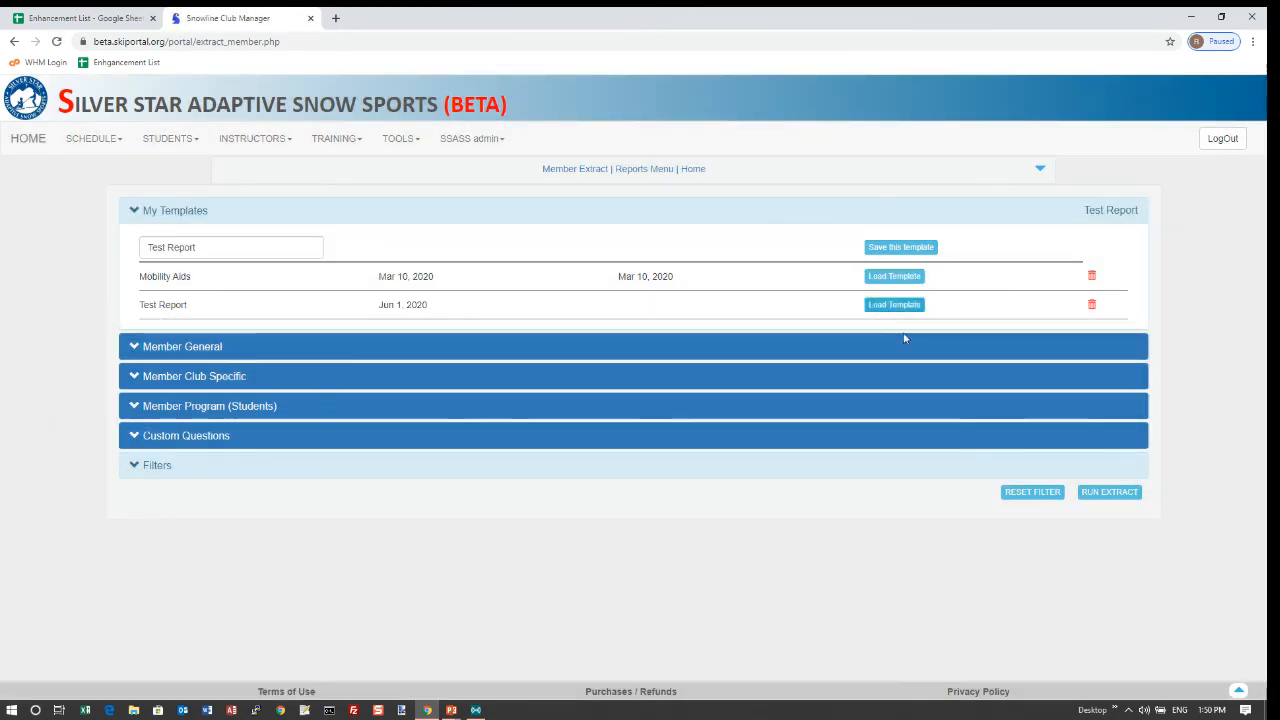
{"action": "left_click", "coordinate": [1112, 494]}
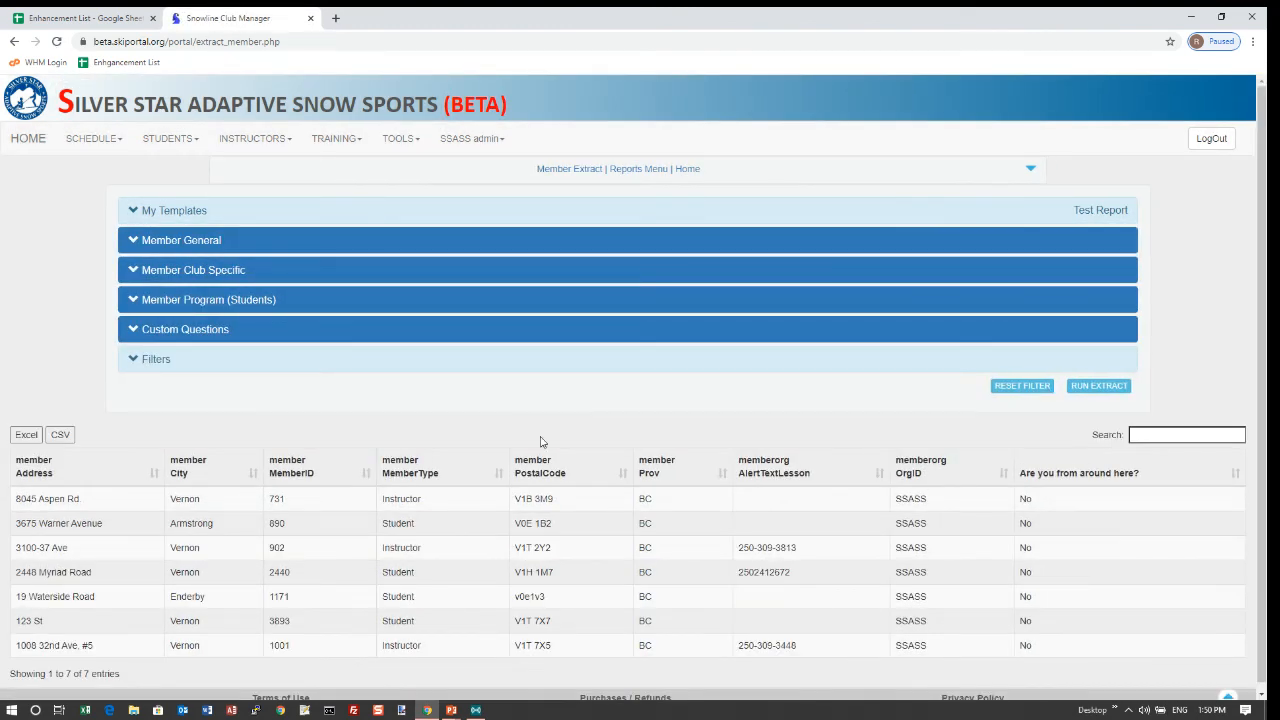
Review the loaded template's filters and its field selections in the Member General and Member Program (Students) sections
{"action": "left_click", "coordinate": [145, 362]}
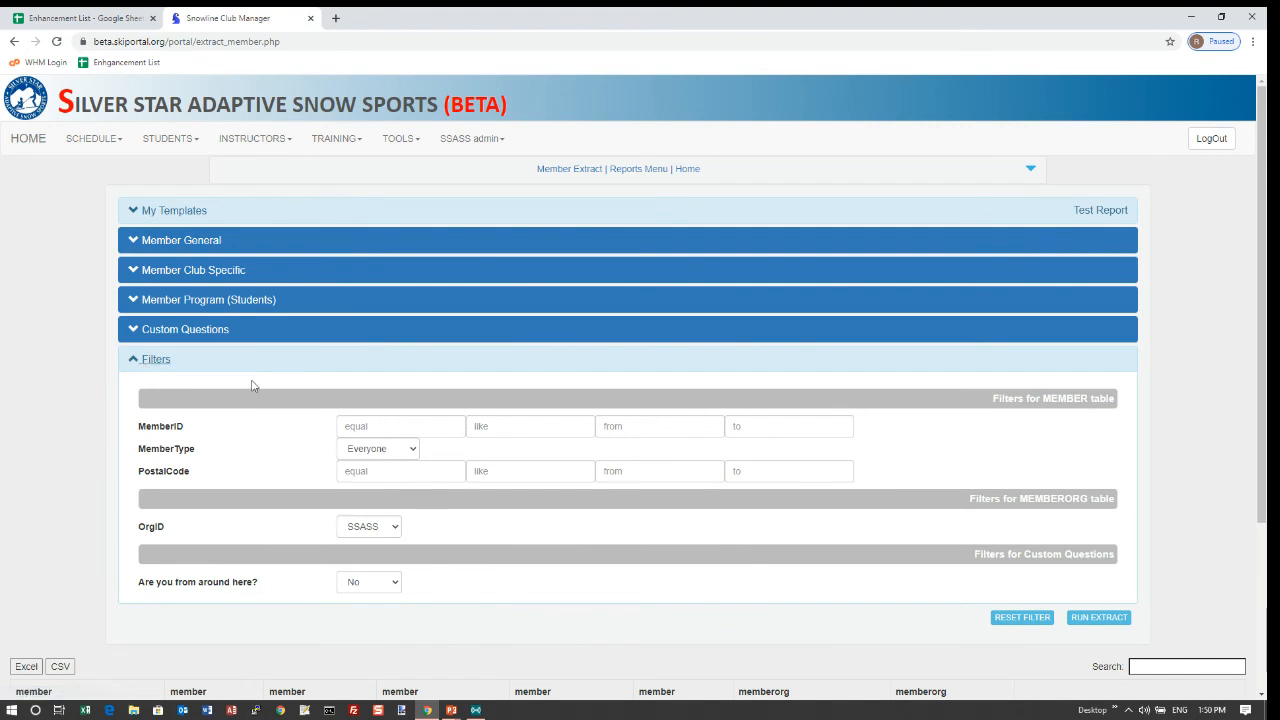
{"action": "left_click", "coordinate": [150, 362]}
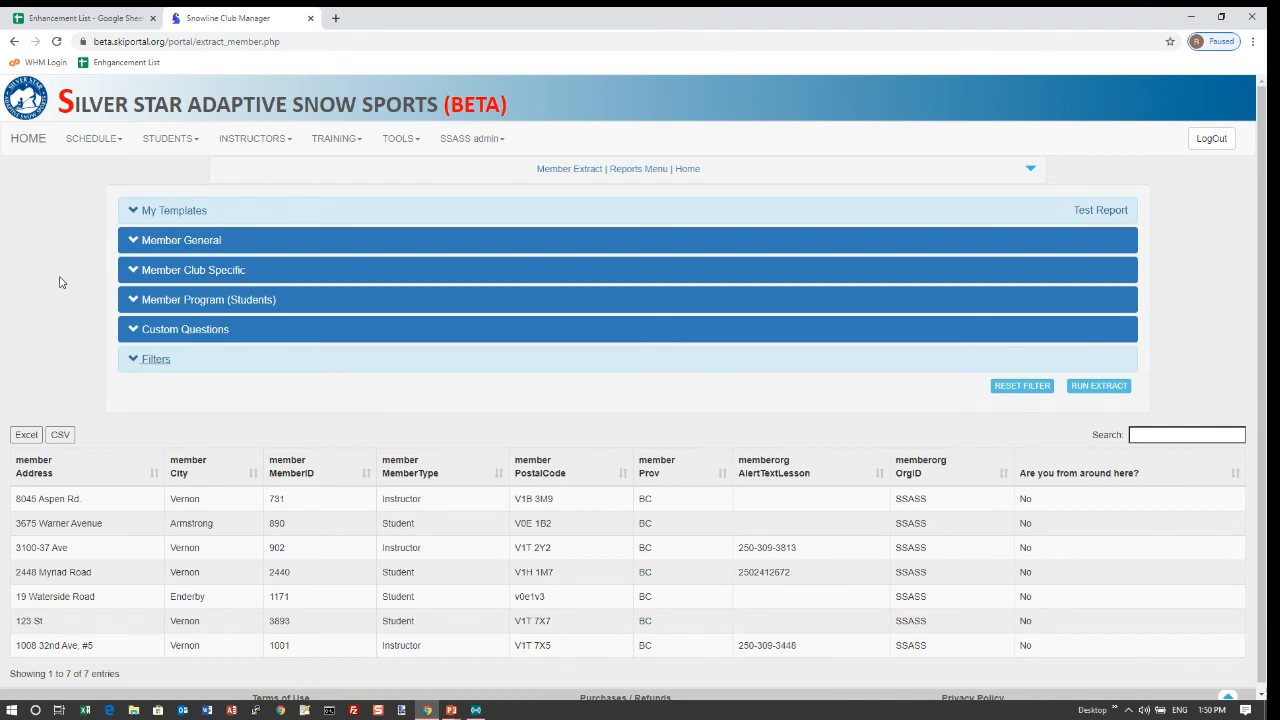
{"action": "left_click", "coordinate": [167, 249]}
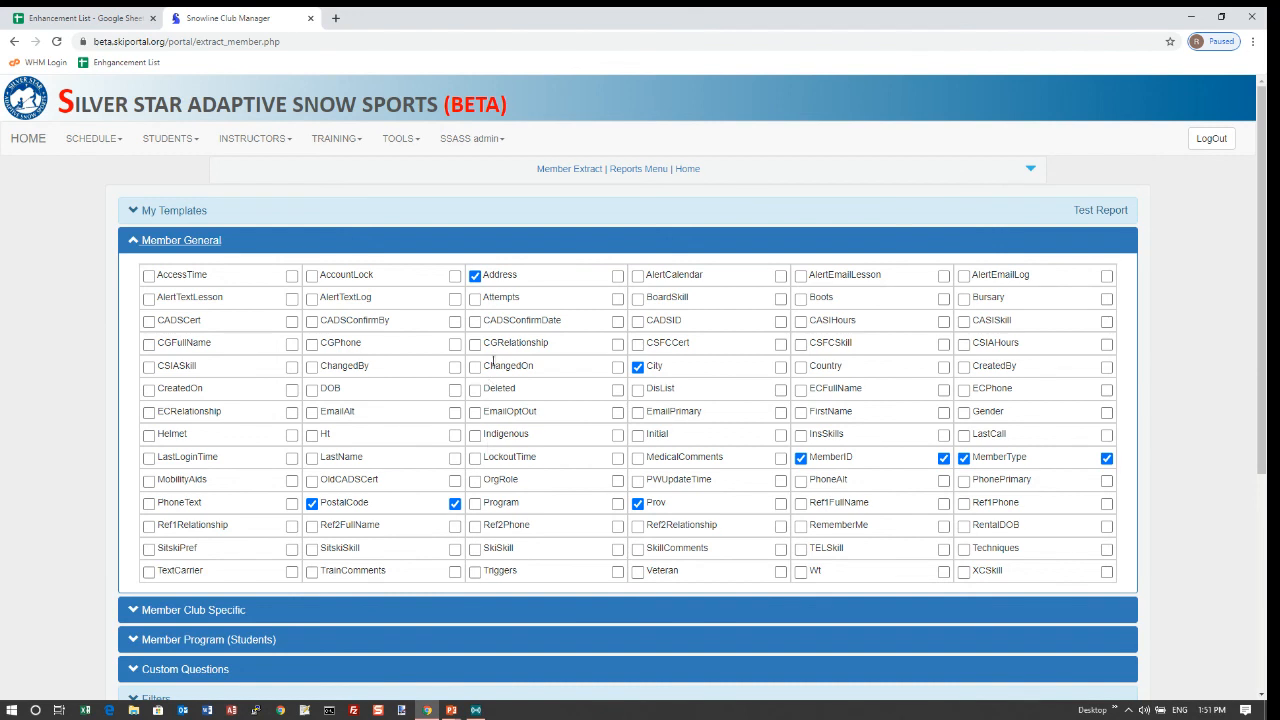
{"action": "left_click", "coordinate": [312, 436]}
{"action": "left_click", "coordinate": [314, 438]}
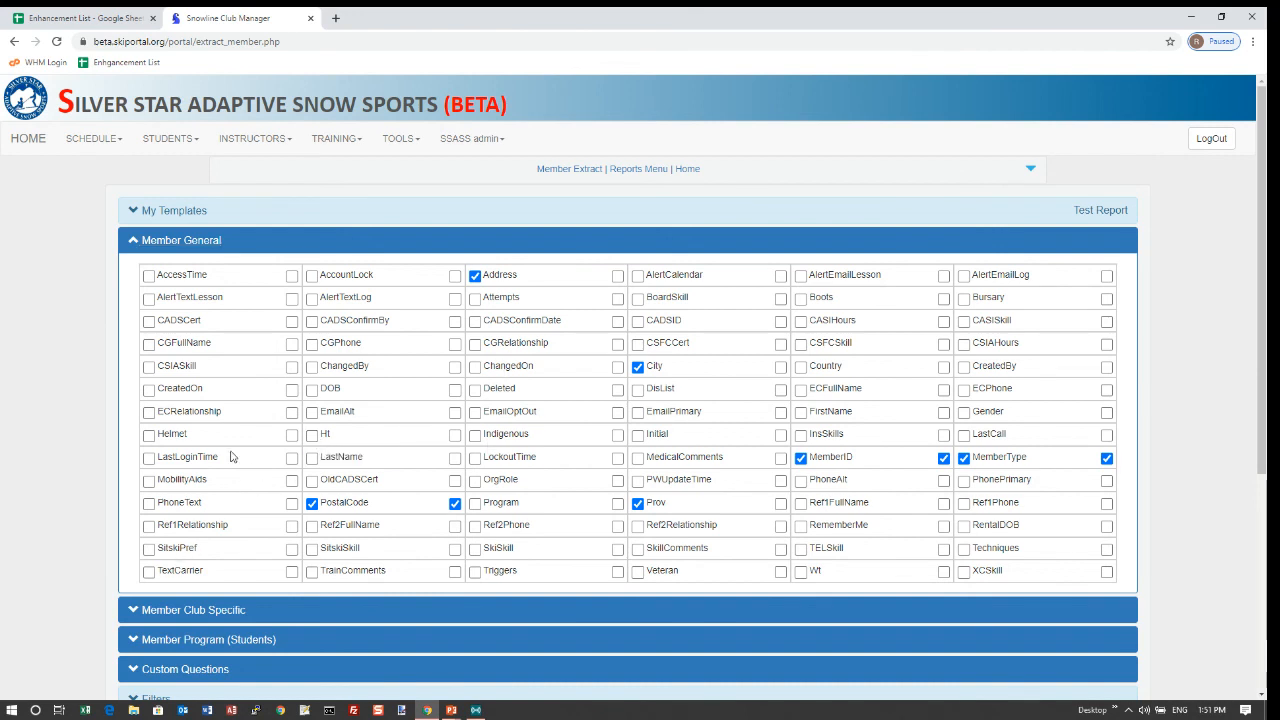
{"action": "left_click", "coordinate": [168, 640]}
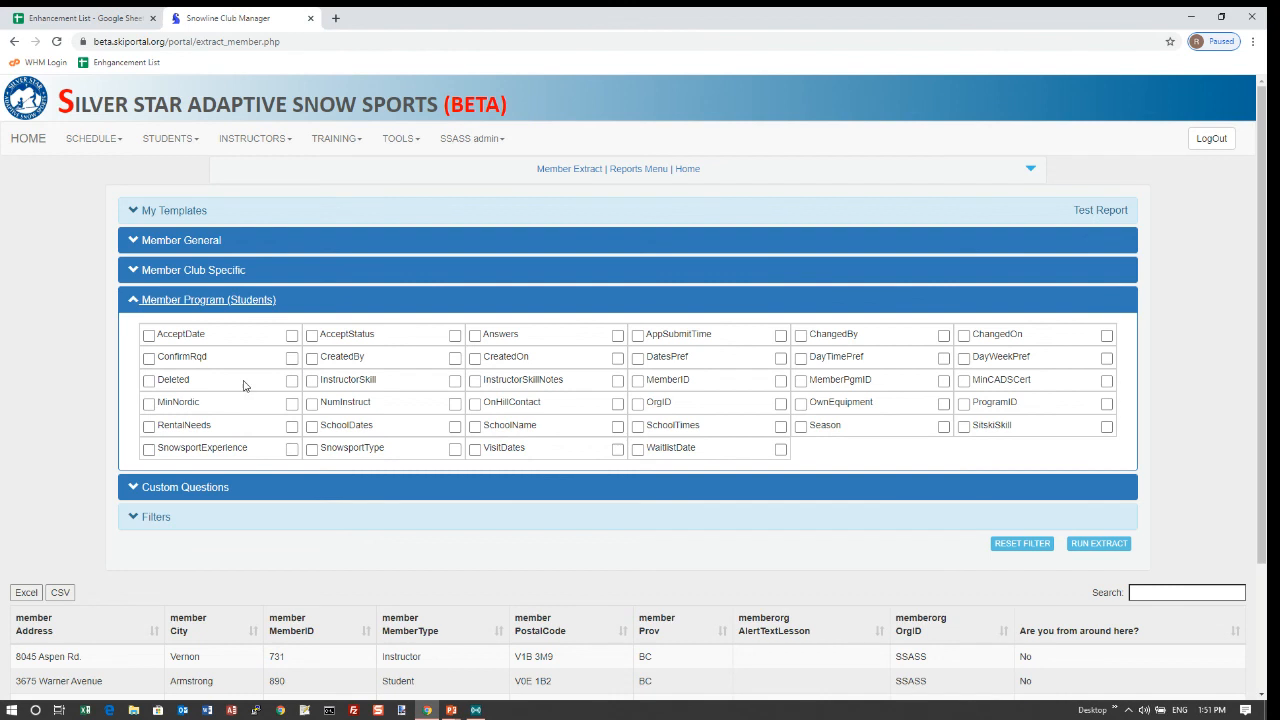
Export the extract results to an Excel file, view the downloaded workbook in Excel and close it
{"action": "left_click", "coordinate": [26, 593]}
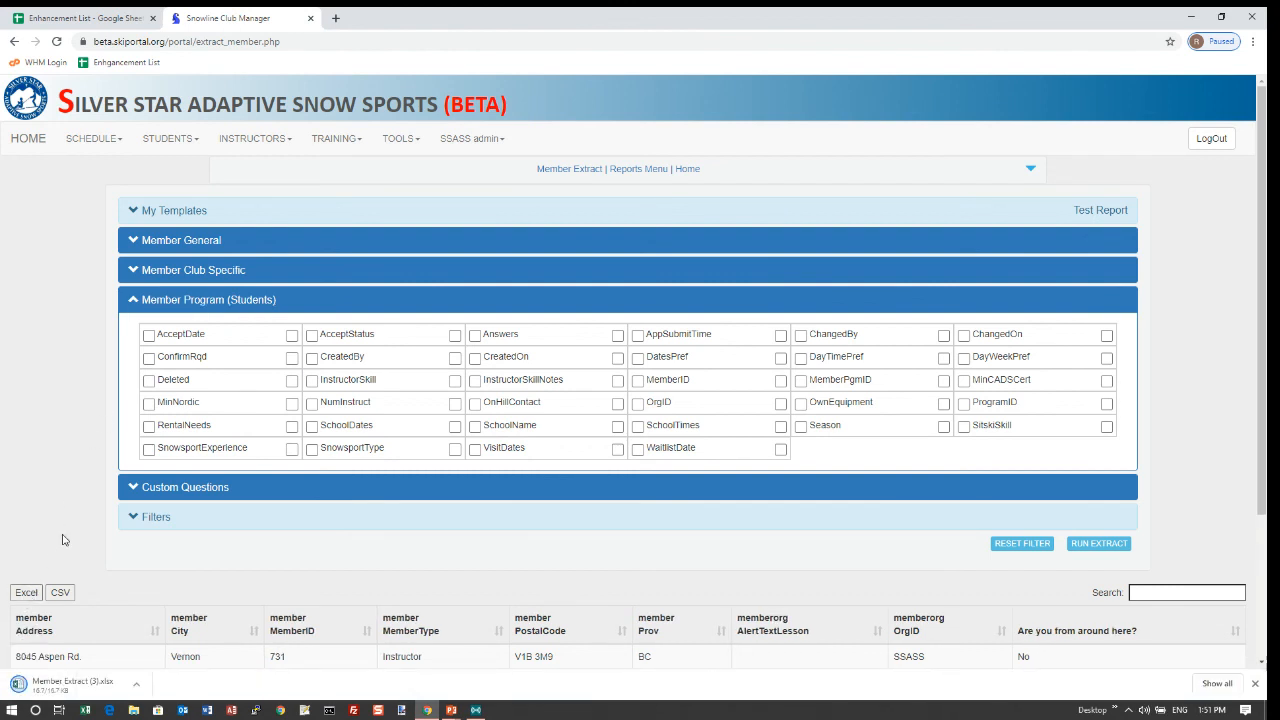
{"action": "left_click", "coordinate": [70, 688]}
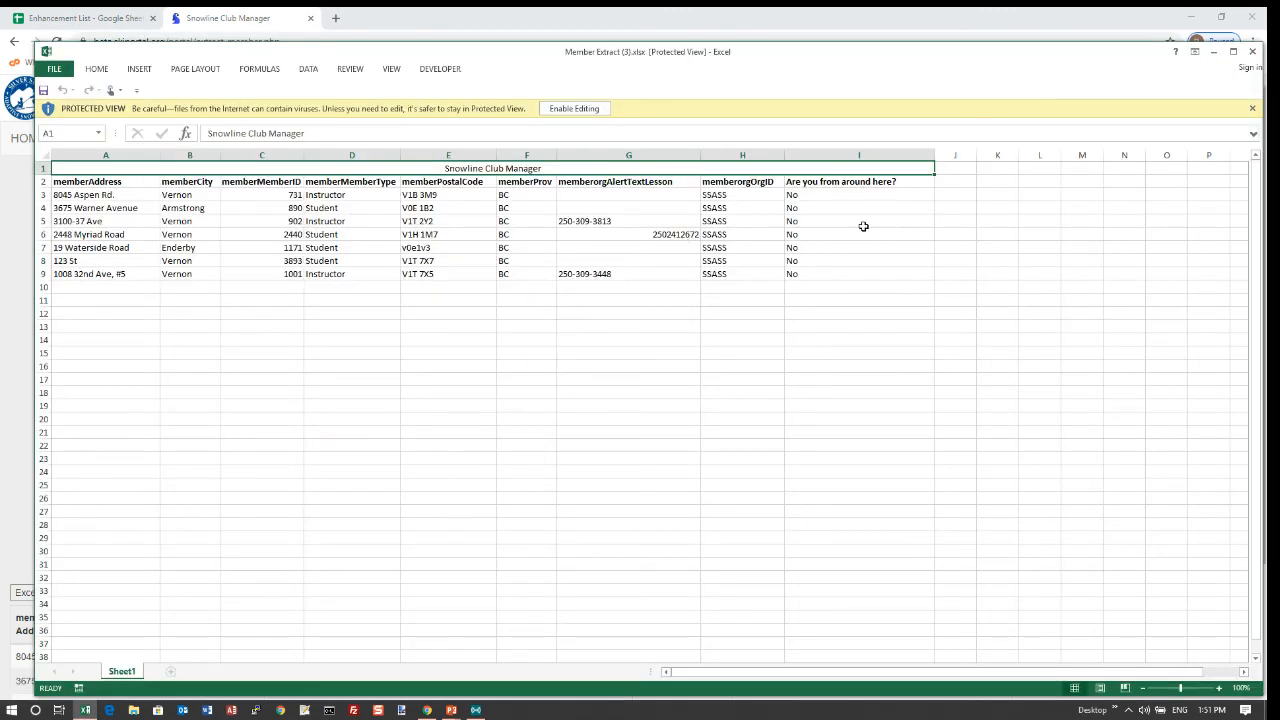
{"action": "left_click", "coordinate": [1253, 52]}
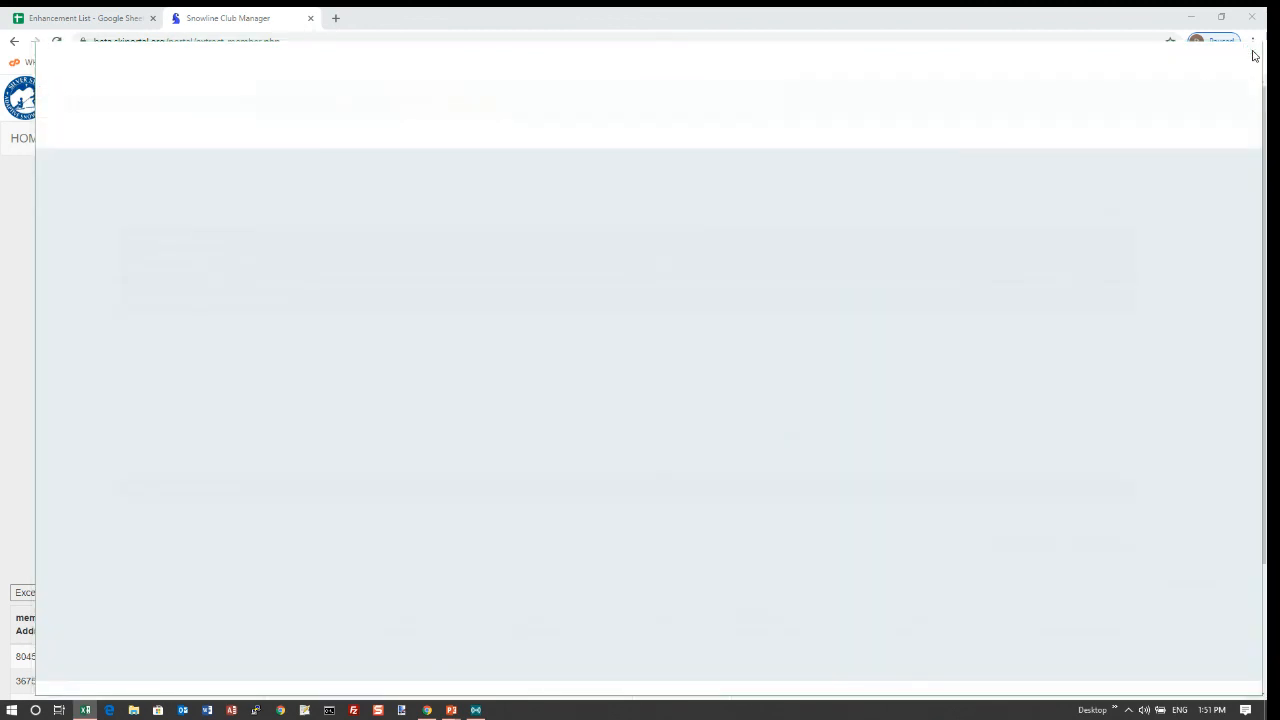